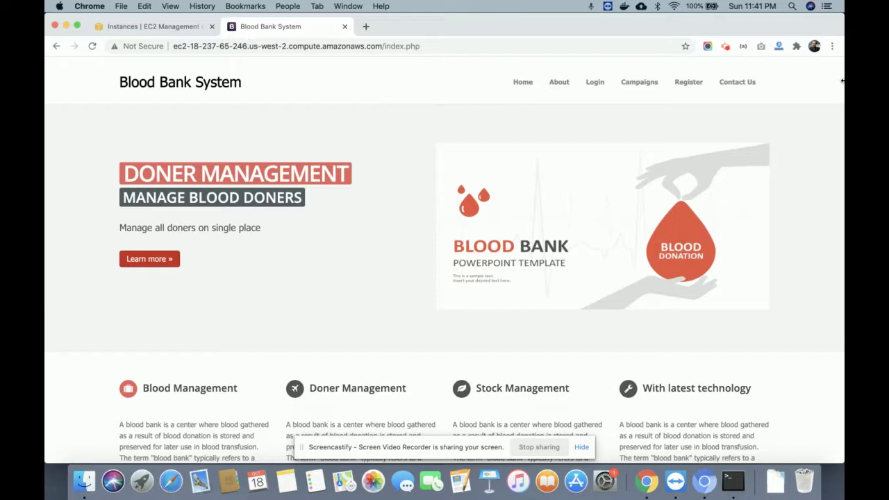
Step: View the narrow-window layout and Go to... page list, then restore Chrome to full width
left_click_drag(844, 84, 339, 136)
left_click(286, 112)
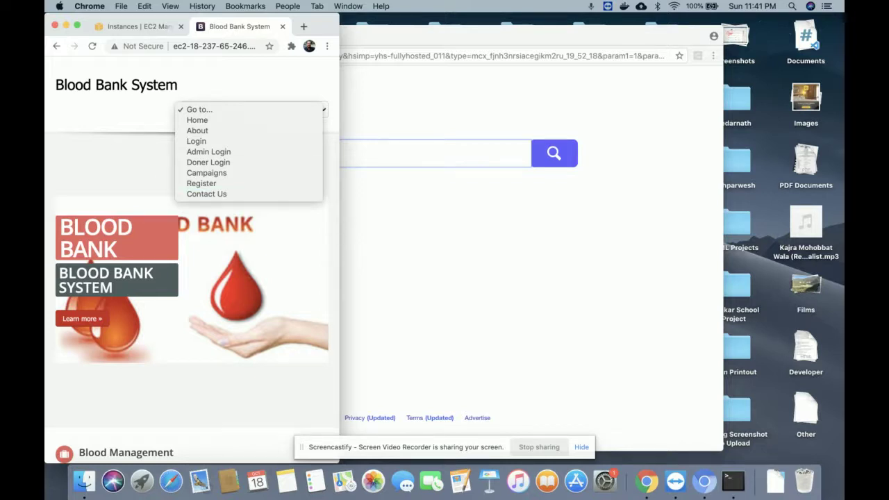
left_click(651, 99)
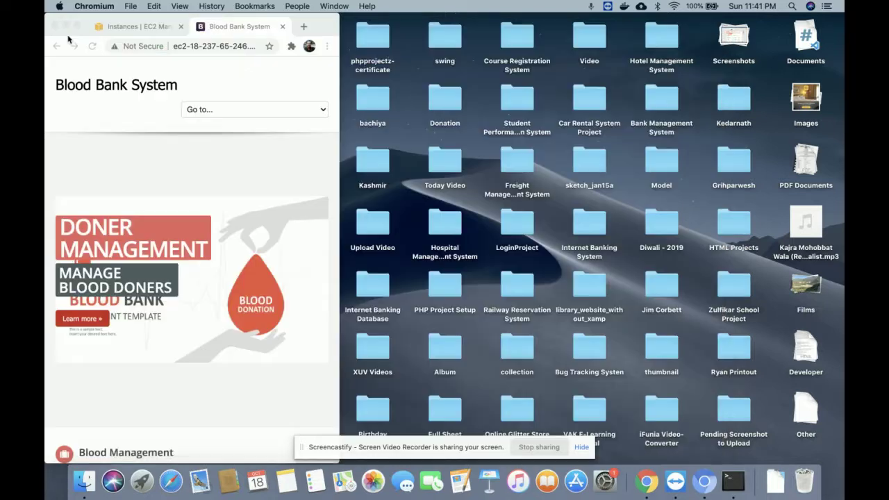
left_click(66, 35)
left_click(338, 32)
left_click_drag(338, 33, 837, 65)
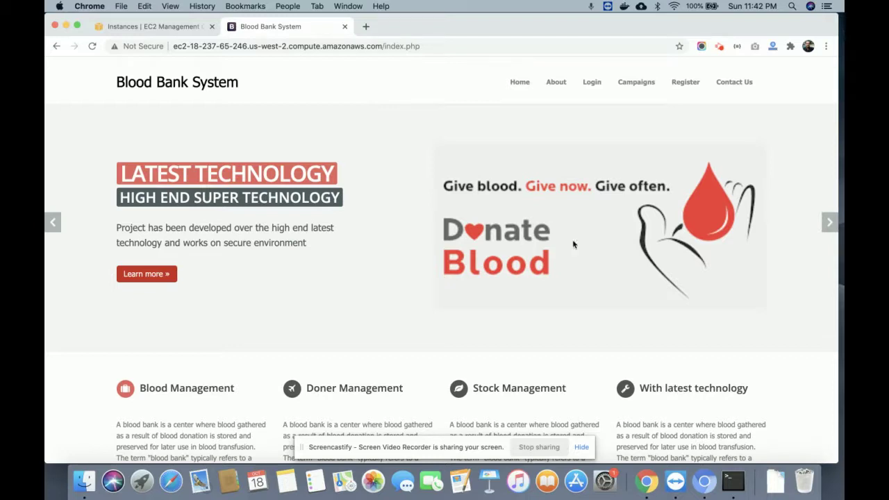
Step: Scroll the home page, then open and scroll the About page on blood bank history
scroll(621, 308, "down", 15)
scroll(549, 86, "up", 15)
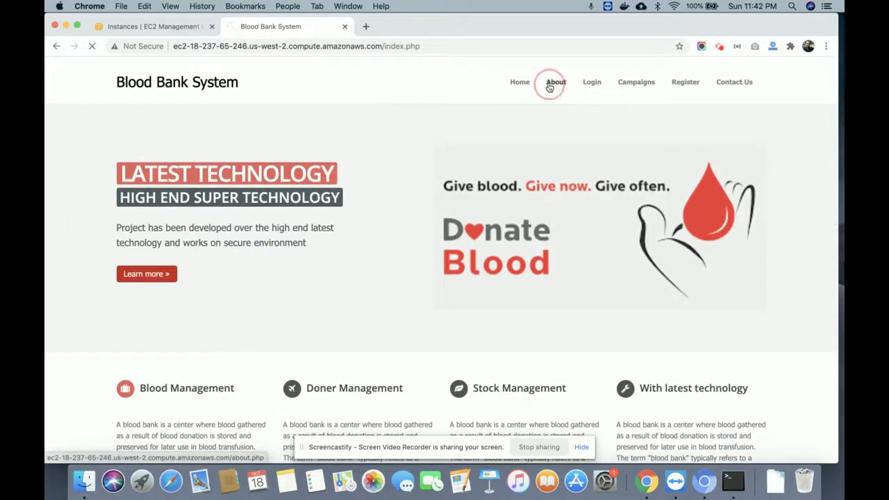
left_click(550, 86)
scroll(442, 285, "down", 2)
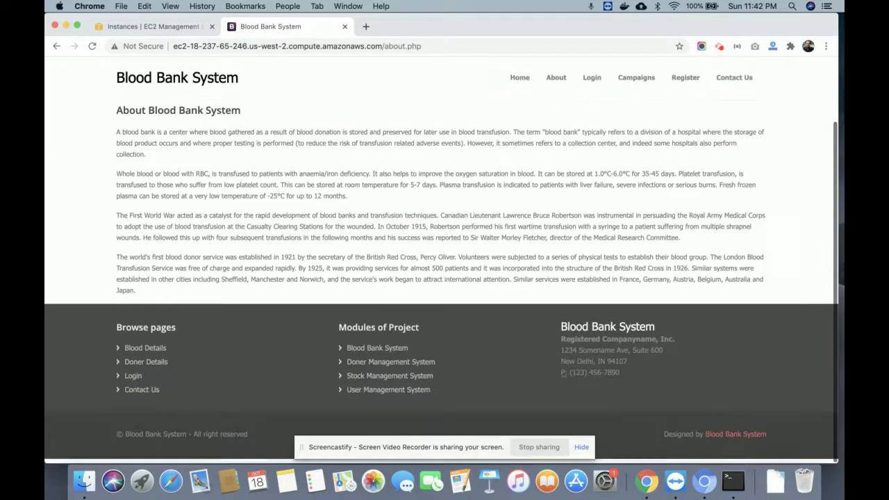
scroll(442, 285, "up", 2)
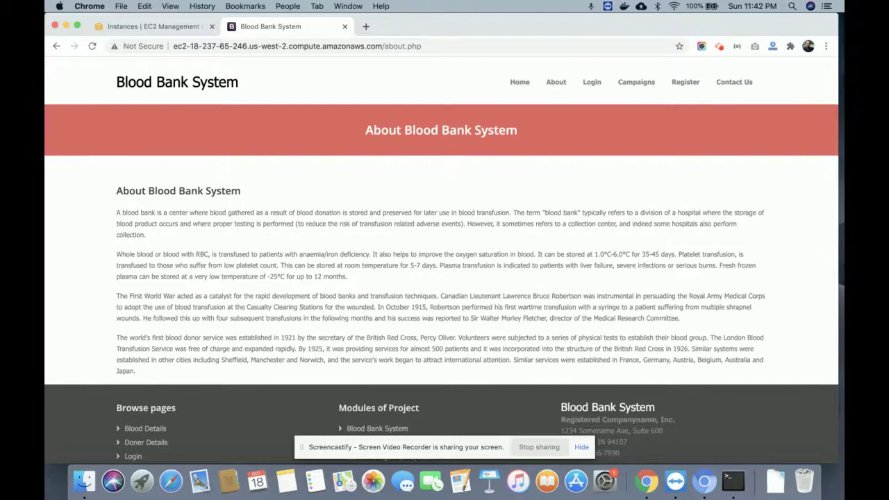
scroll(442, 285, "up", 1)
Step: Sign in through Login > Admin Login using Chrome's saved admin credentials
left_click(591, 84)
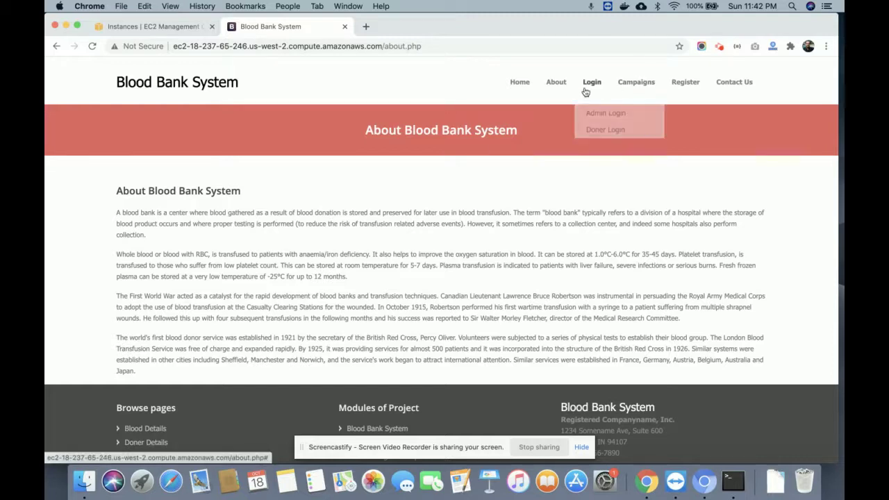
left_click(605, 113)
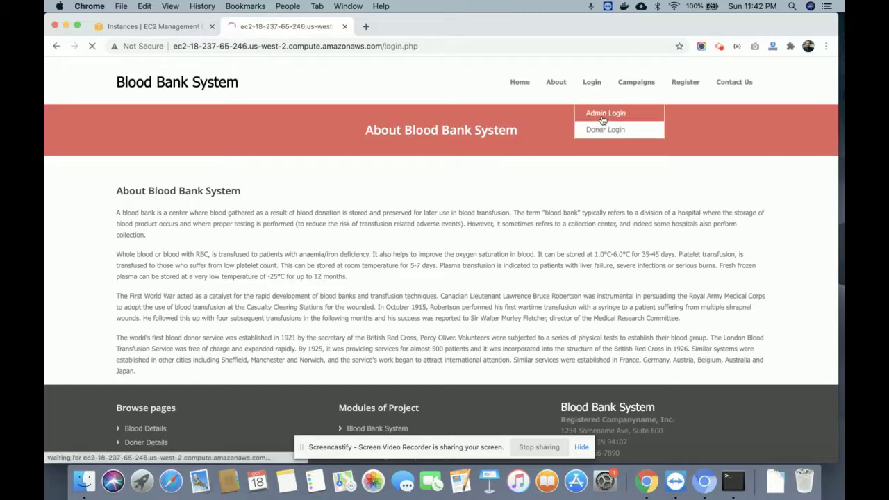
left_click(290, 227)
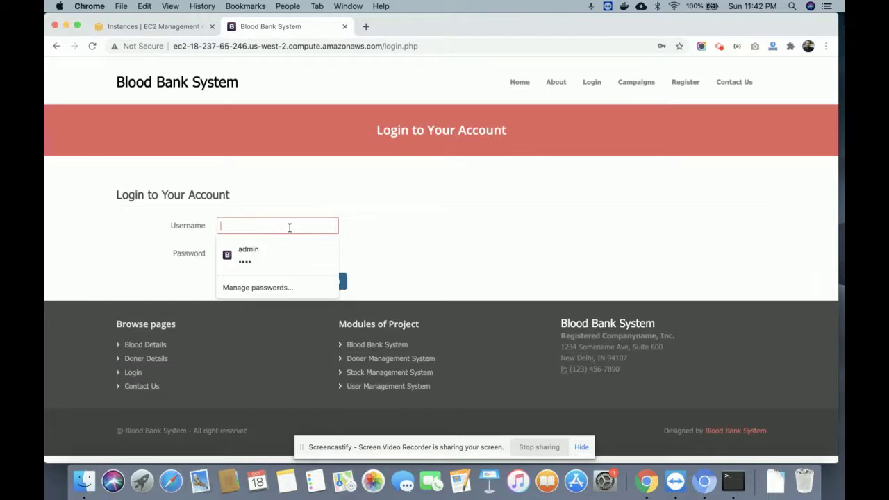
left_click(259, 256)
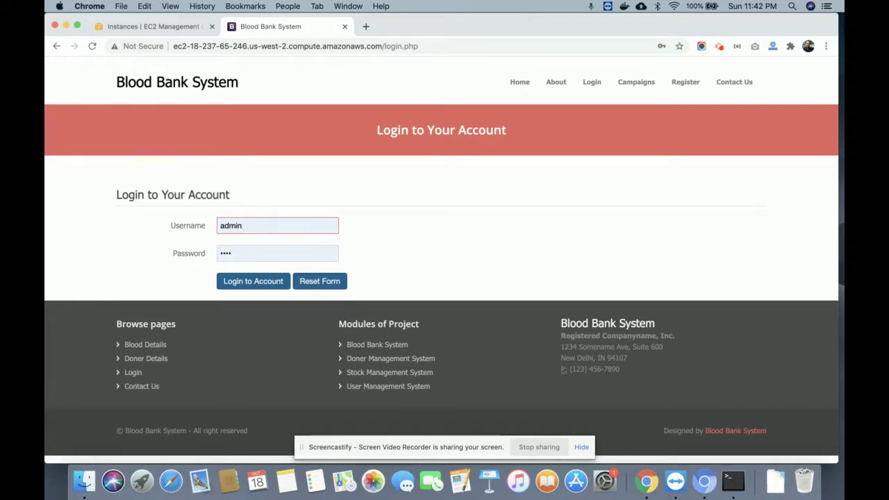
left_click(239, 282)
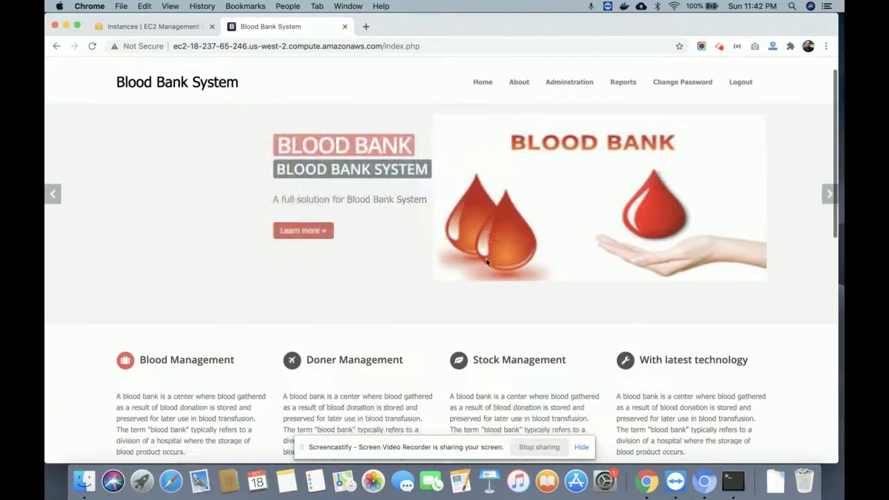
Step: Open the Add Blood Doner and Add Campaign forms from Administration
scroll(485, 264, "down", 10)
scroll(485, 264, "up", 10)
left_click(569, 82)
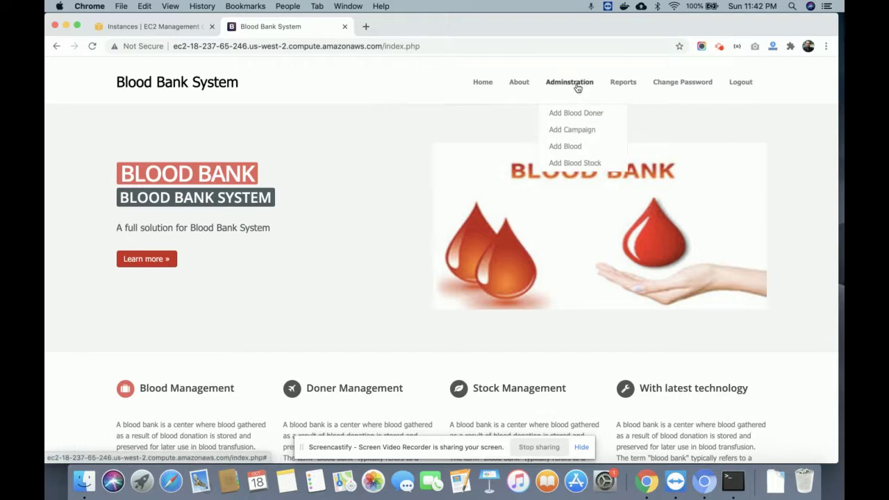
left_click(577, 113)
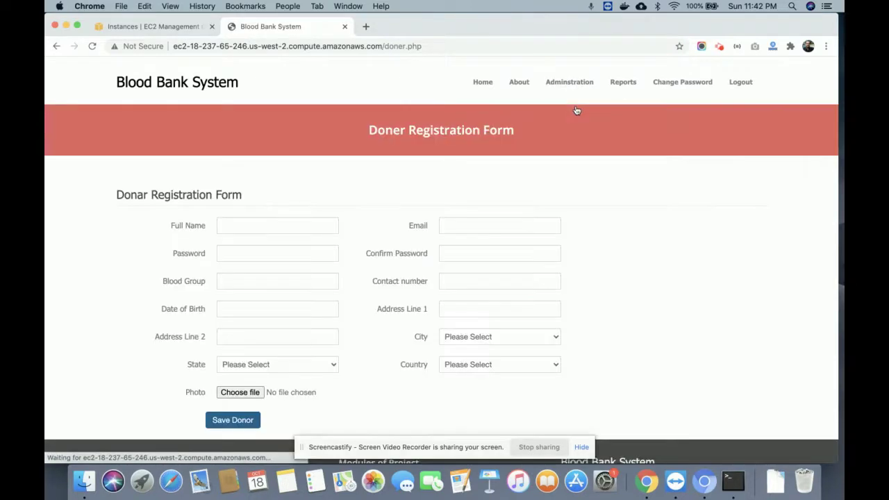
left_click(564, 83)
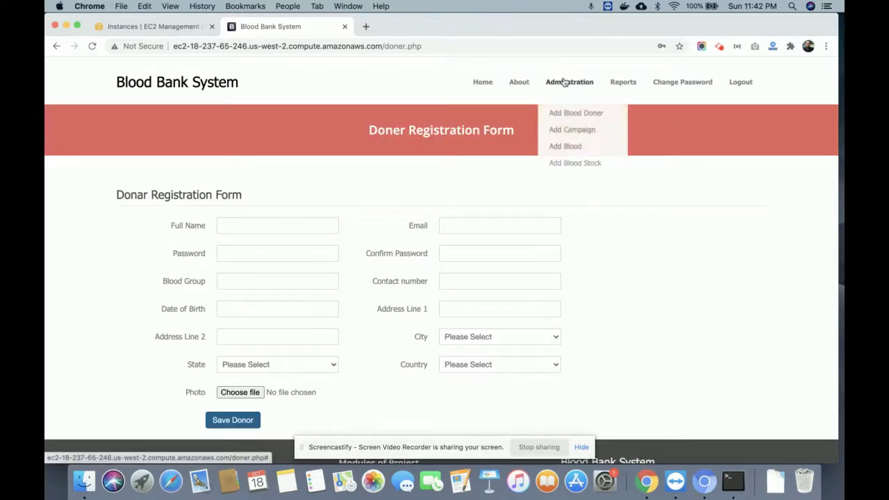
left_click(572, 129)
Step: View the Add Blood and Add Blood Stock forms, then open Reports > Doners Report
left_click(565, 89)
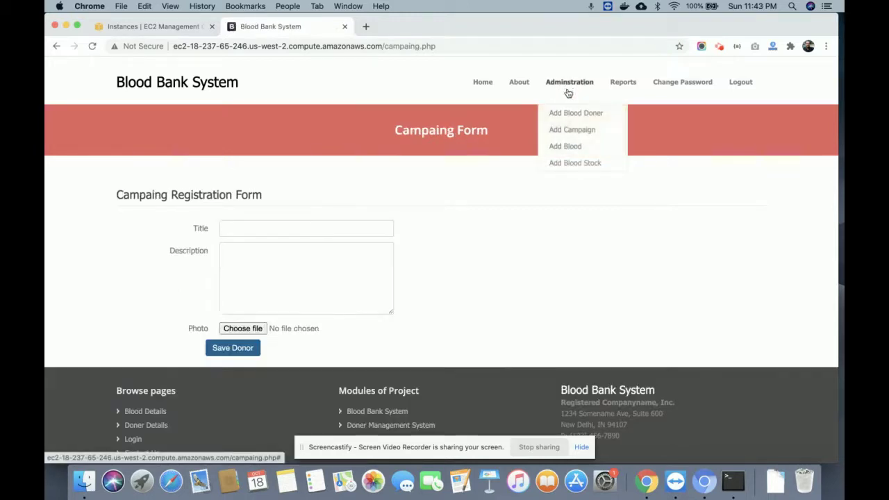
left_click(566, 147)
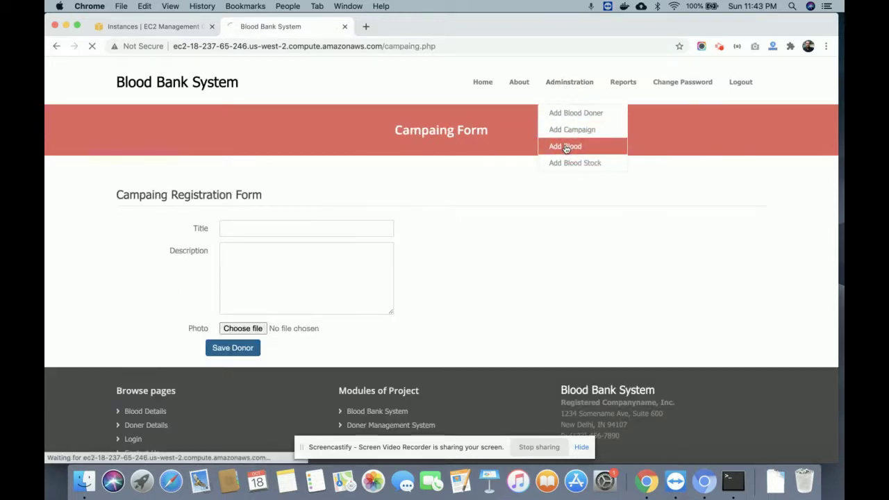
left_click(570, 83)
left_click(576, 160)
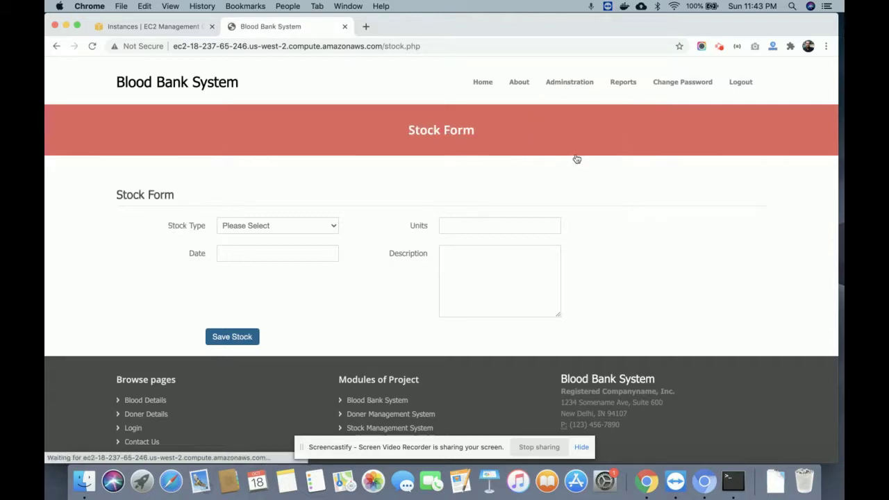
left_click(611, 84)
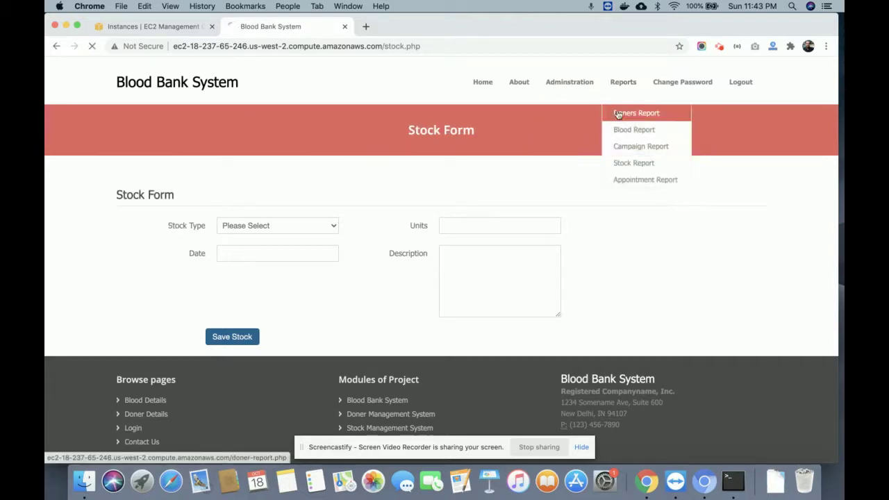
left_click(616, 112)
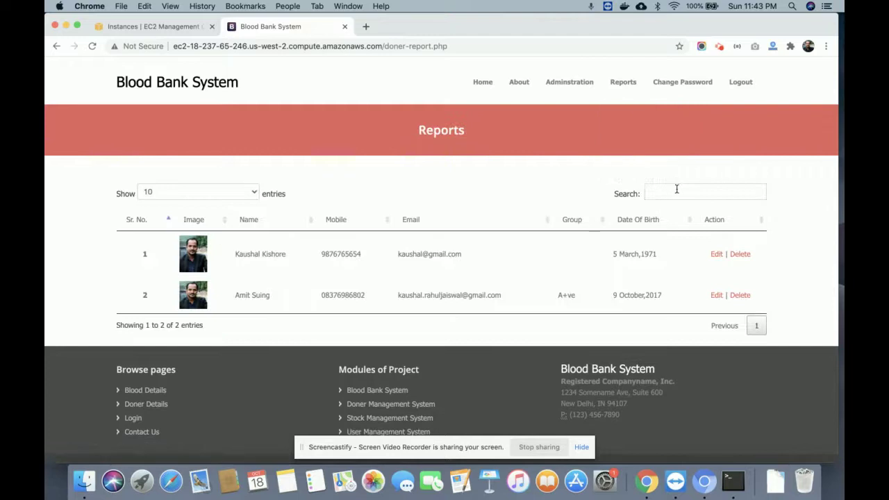
Step: Sort donors by Mobile, search 'am', then clear the search keeping 10 entries per page
left_click(677, 192)
left_click(389, 221)
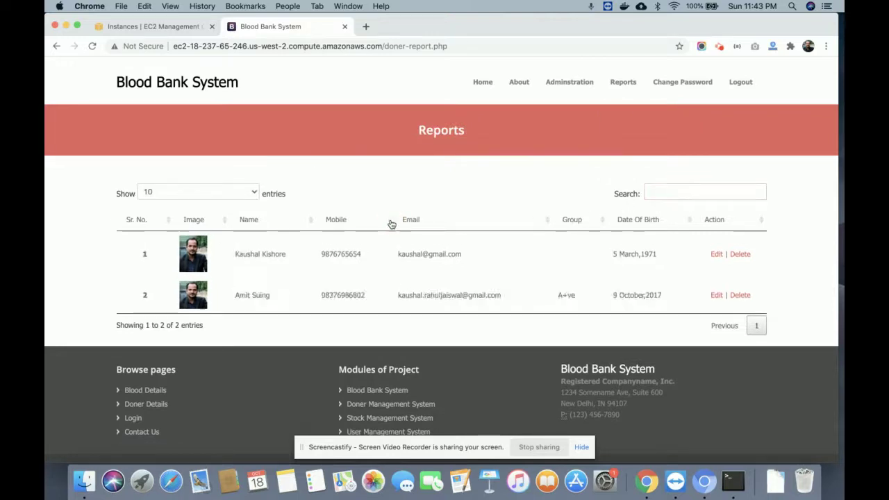
left_click(714, 193)
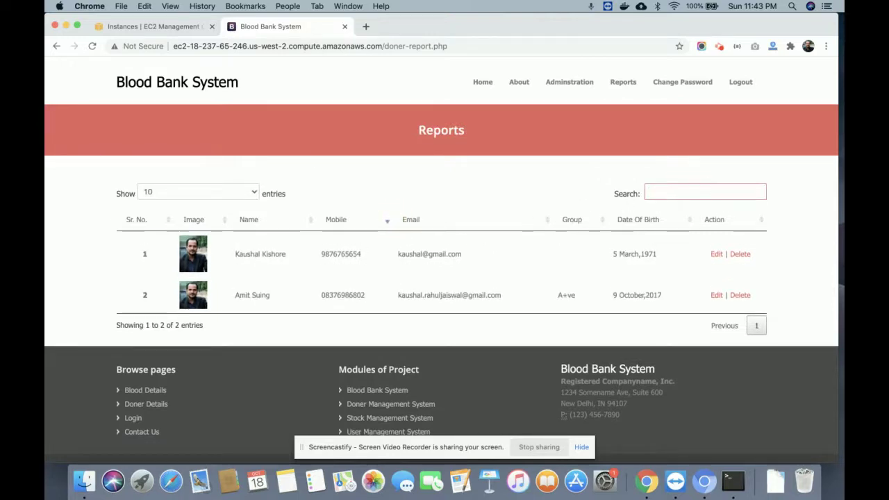
type("am")
key("BackSpace")
key("BackSpace")
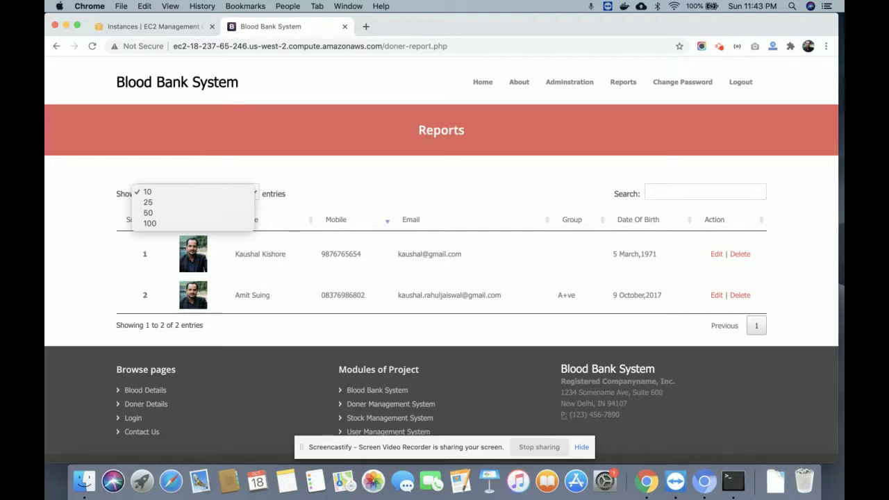
left_click(407, 174)
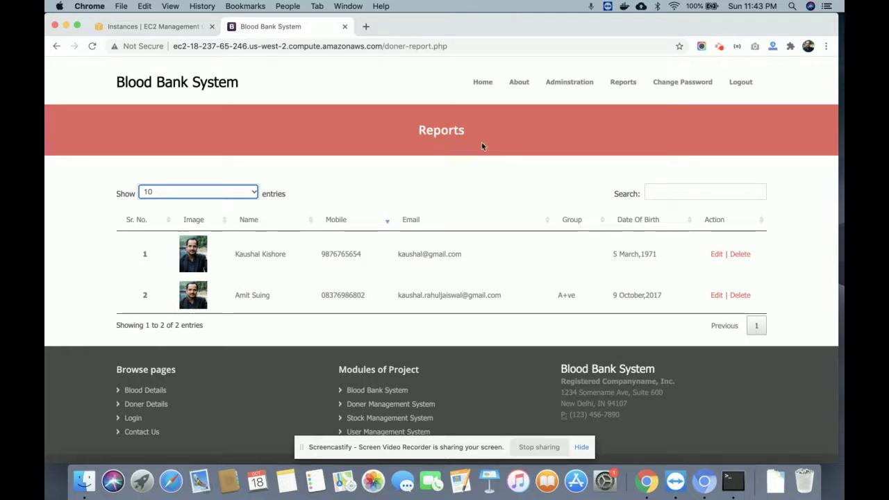
left_click(623, 82)
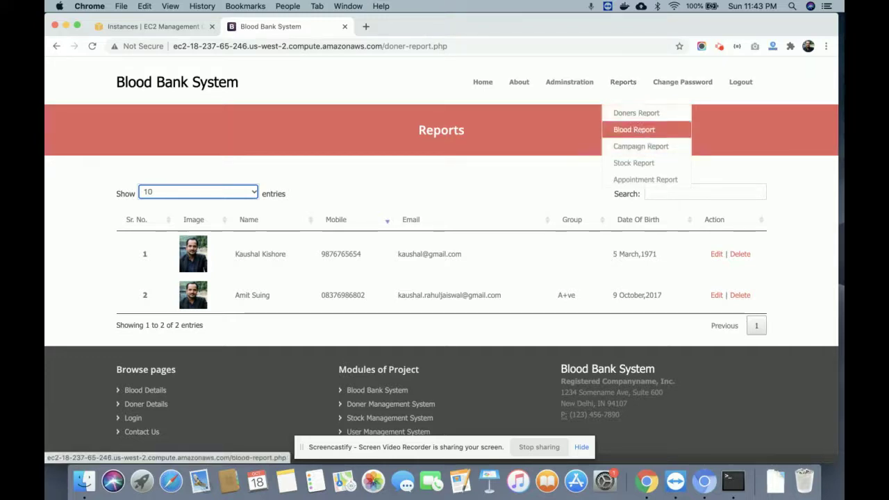
Step: Review the Blood Report, then open the Campaign Report and edit campaign 1
left_click(633, 130)
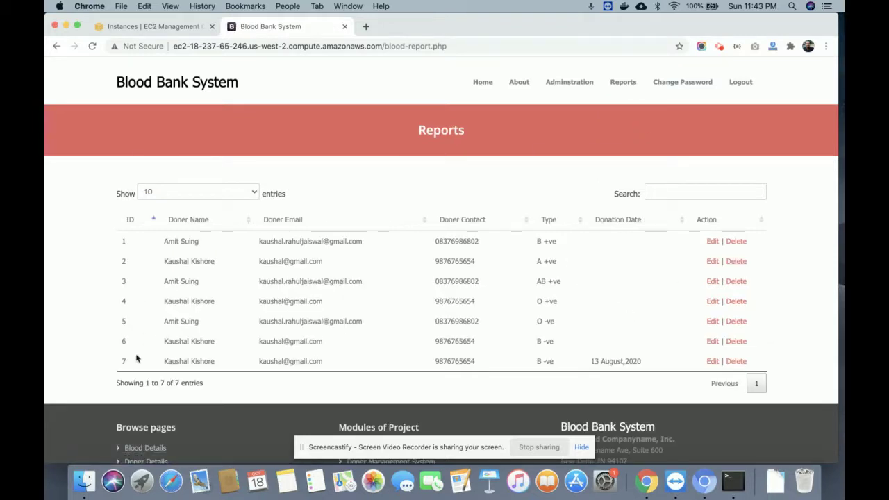
triple_click(131, 382)
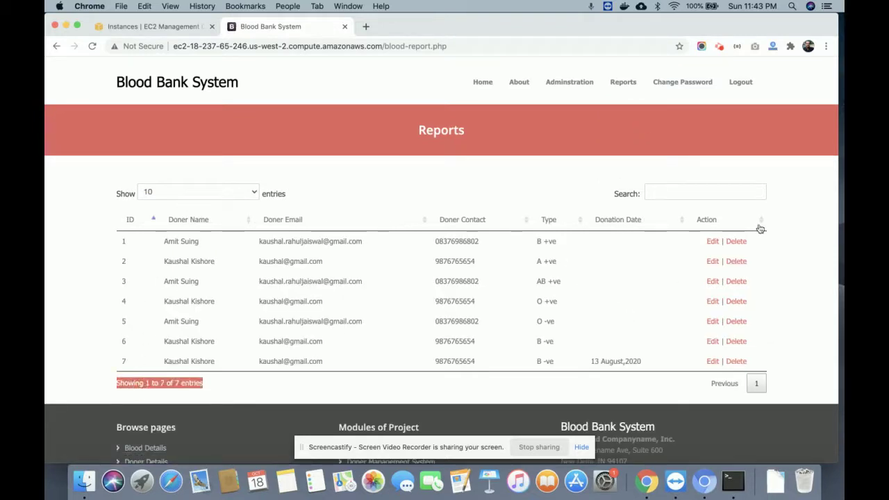
mouse_move(623, 82)
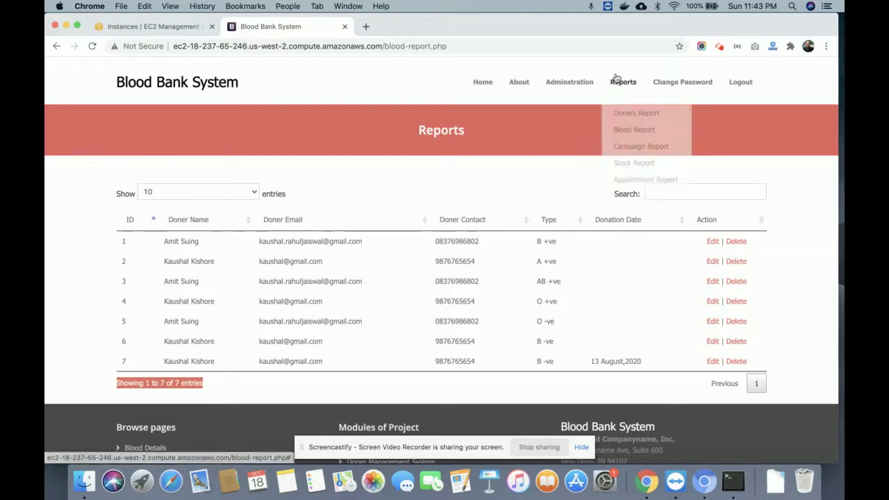
left_click(636, 146)
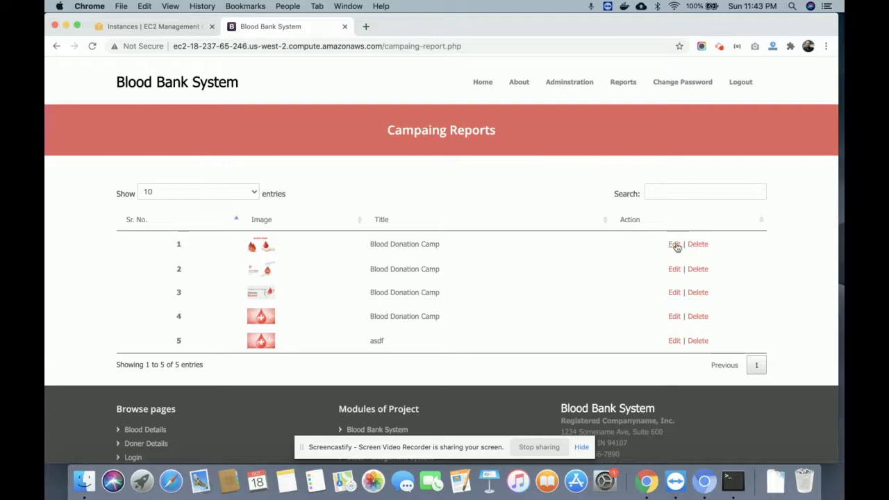
left_click(673, 243)
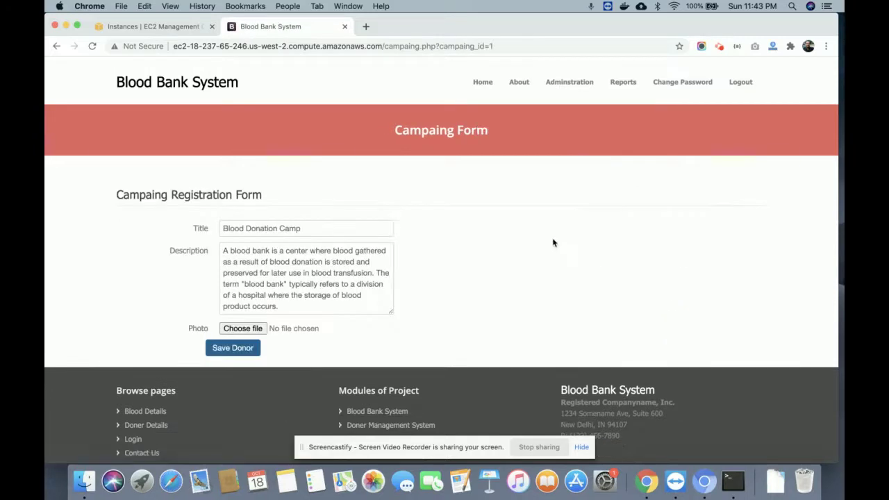
Step: Review the Stock Report, then open the Appointment Report and edit appointment 1
left_click(625, 87)
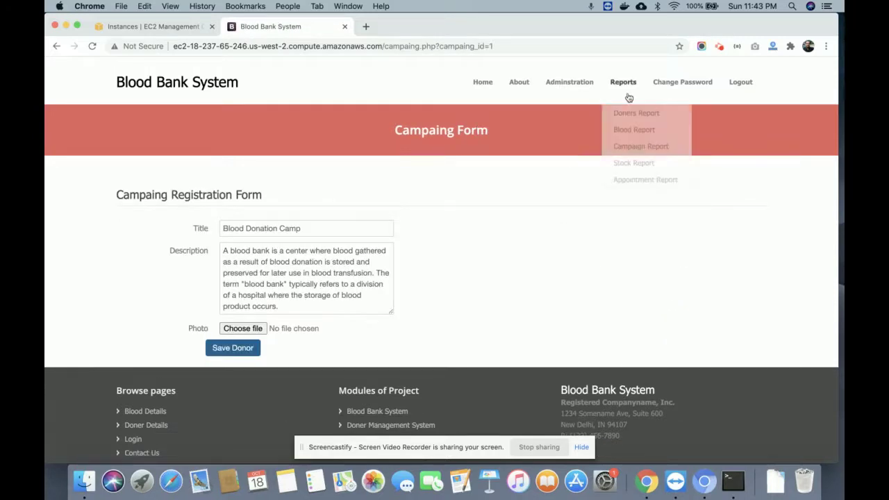
left_click(638, 165)
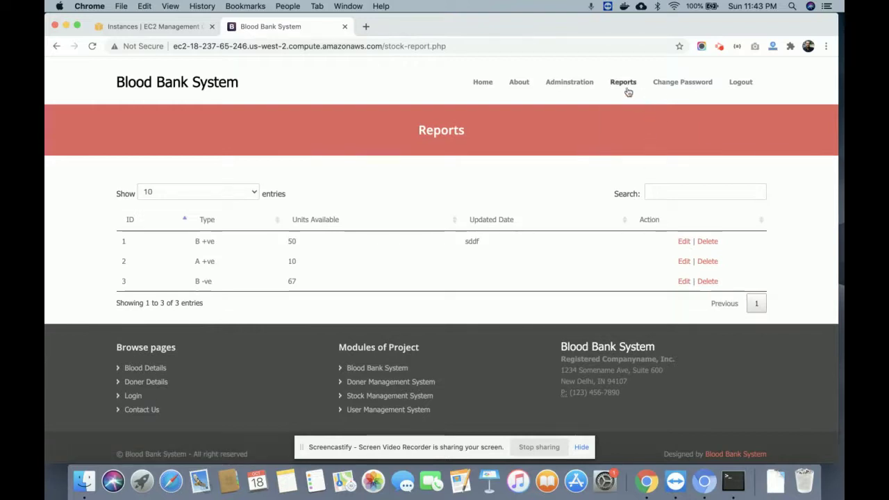
left_click(625, 84)
left_click(639, 179)
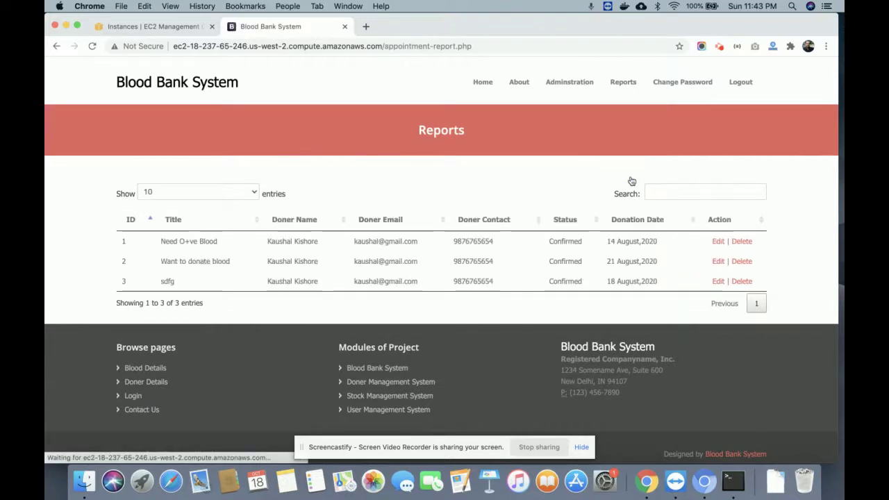
left_click(719, 243)
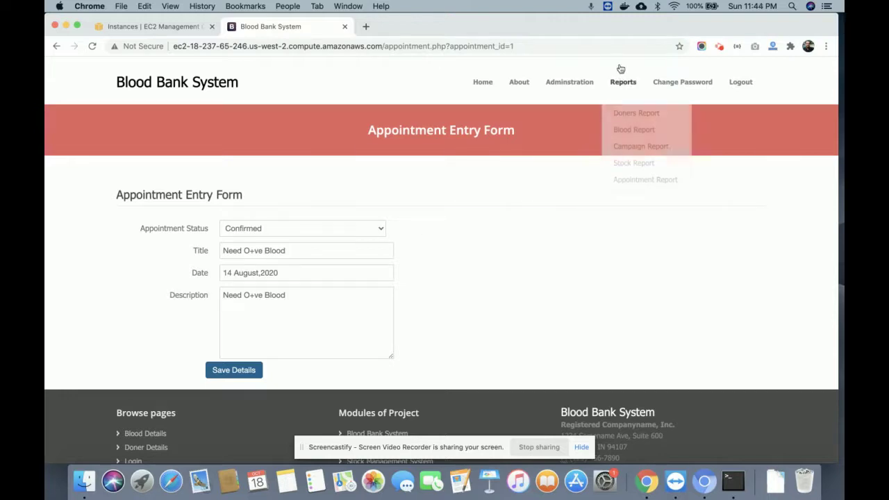
Step: View the Change Password page and Administration options, then log out of the admin account
left_click(678, 84)
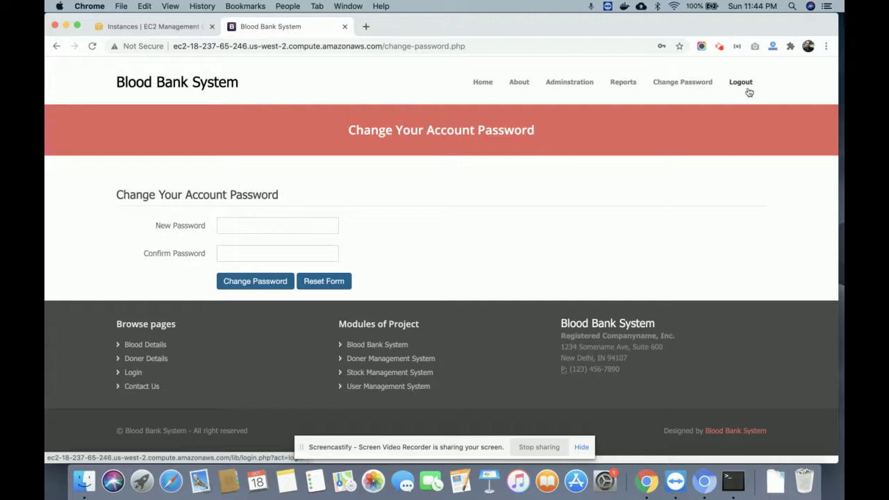
left_click(566, 83)
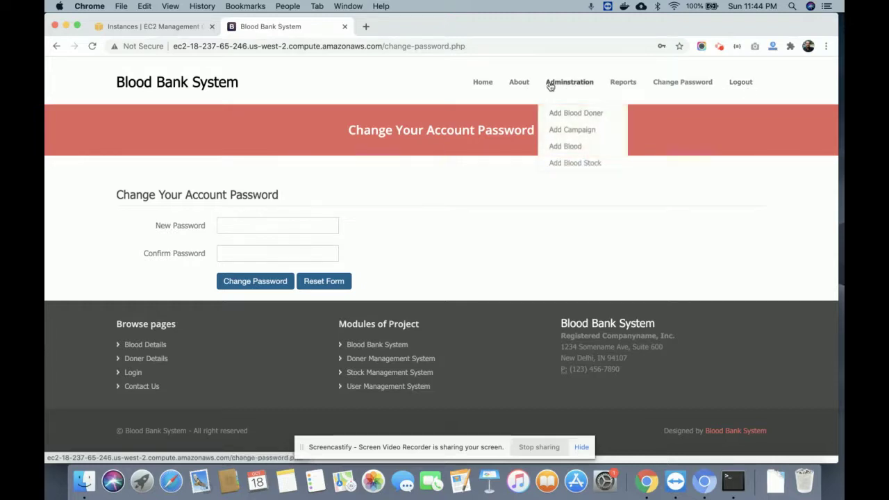
left_click(741, 89)
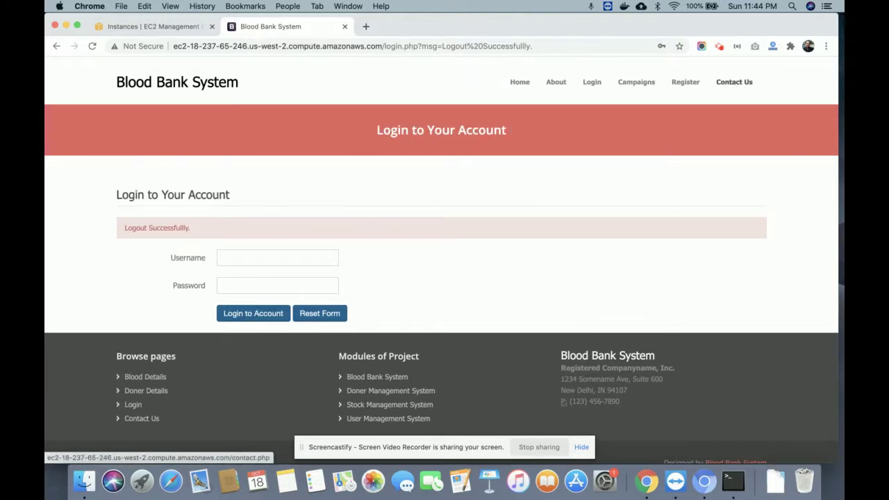
Step: Browse the public Campaigns and Register pages, then scroll the Contact Us page
mouse_move(596, 83)
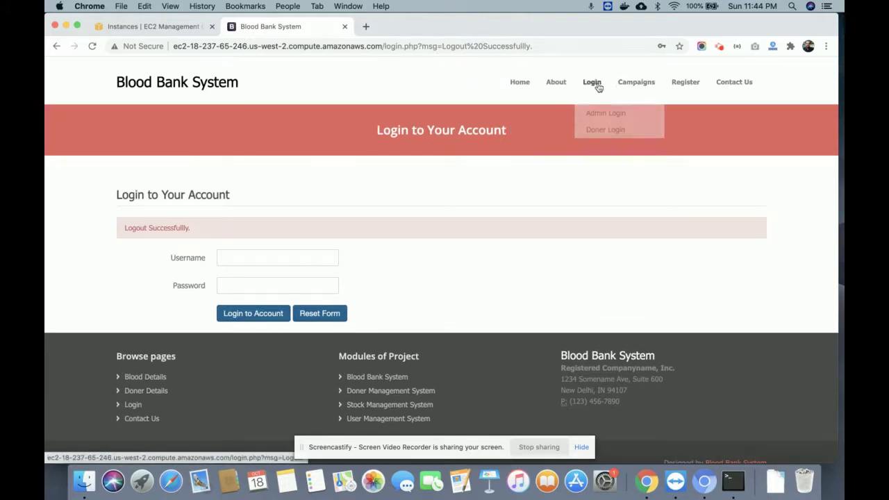
left_click(635, 84)
scroll(501, 206, "down", 5)
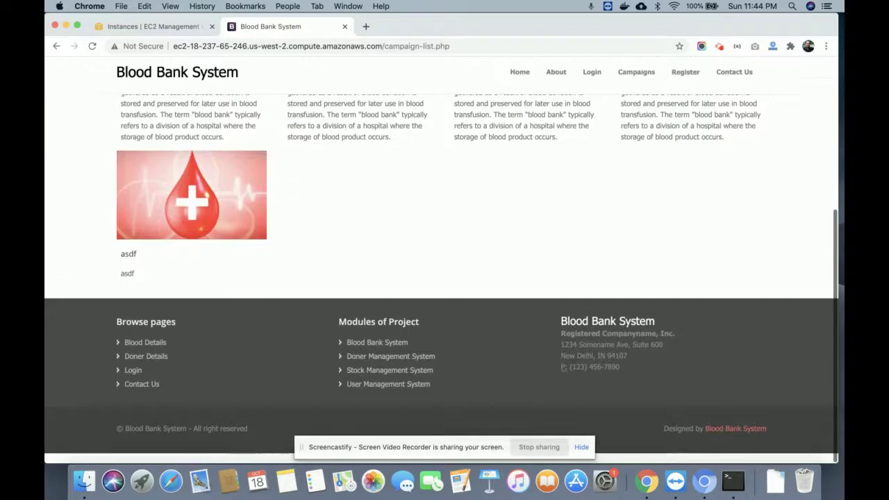
scroll(486, 236, "up", 5)
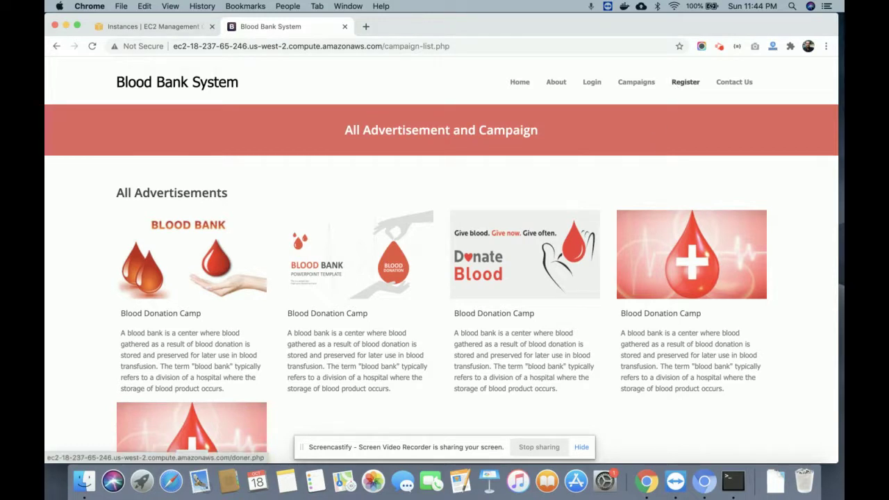
left_click(679, 84)
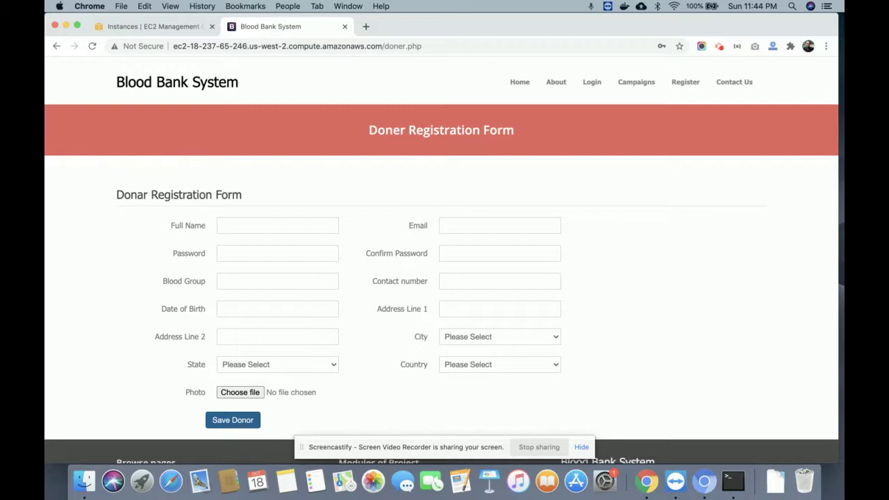
left_click(733, 84)
scroll(653, 188, "down", 5)
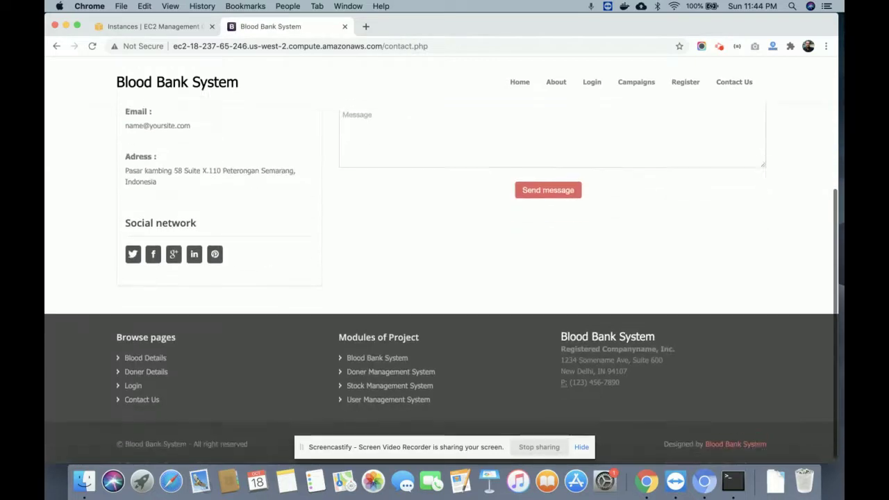
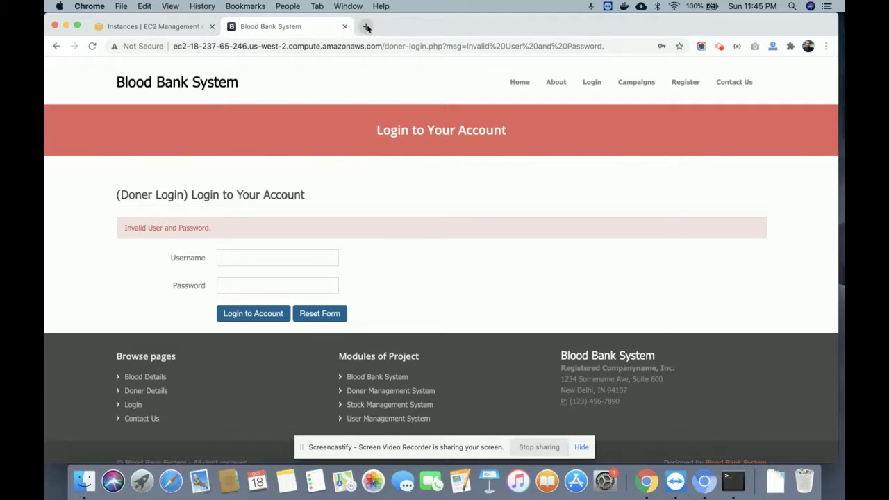
Step: Attempt two donor logins with test usernames and passwords; both are rejected
left_click(260, 258)
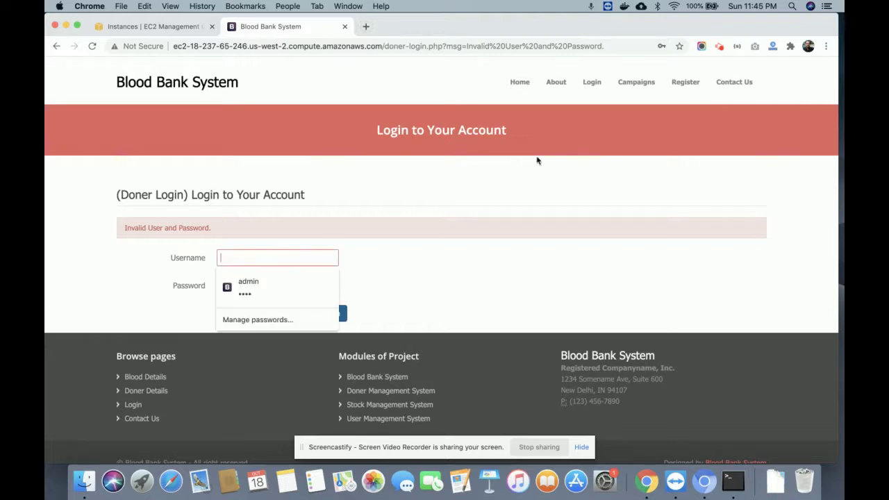
type("amit")
key("Tab")
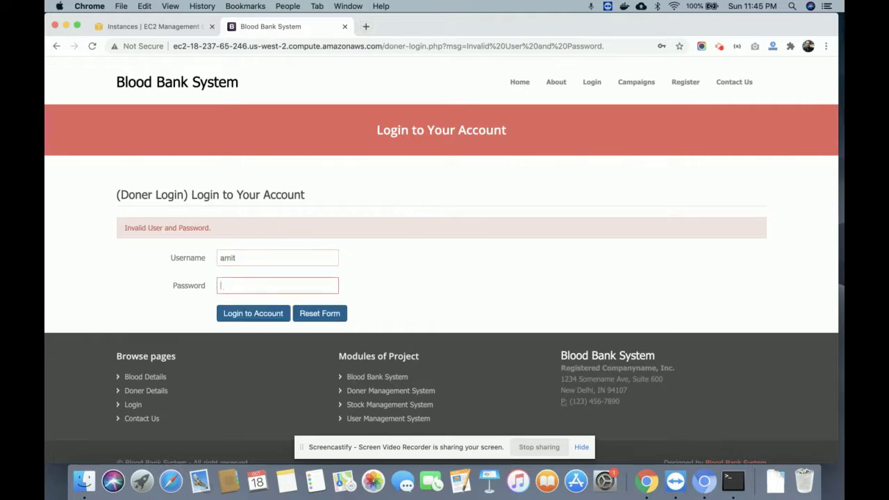
key("Return")
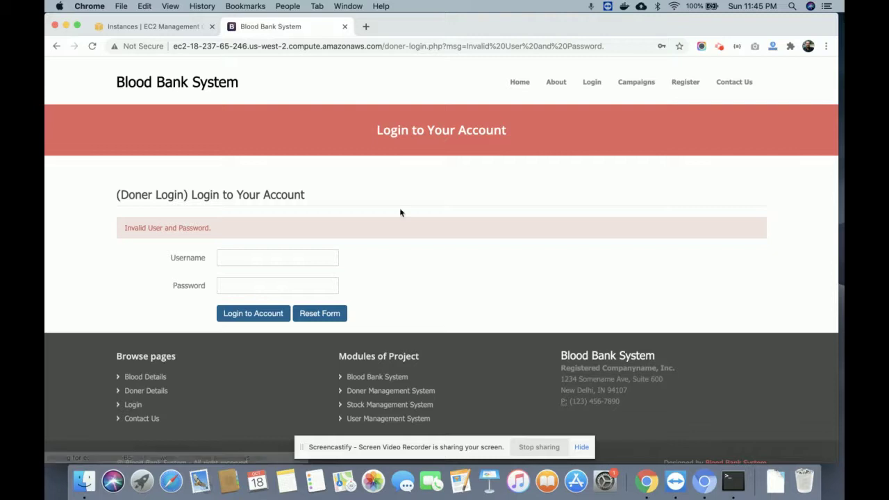
left_click(283, 261)
type("kaushal")
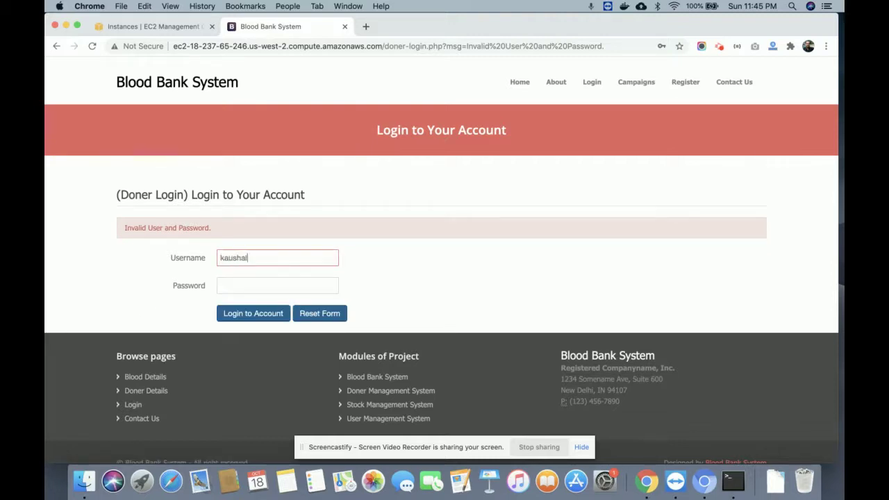
key("Tab")
type("1234")
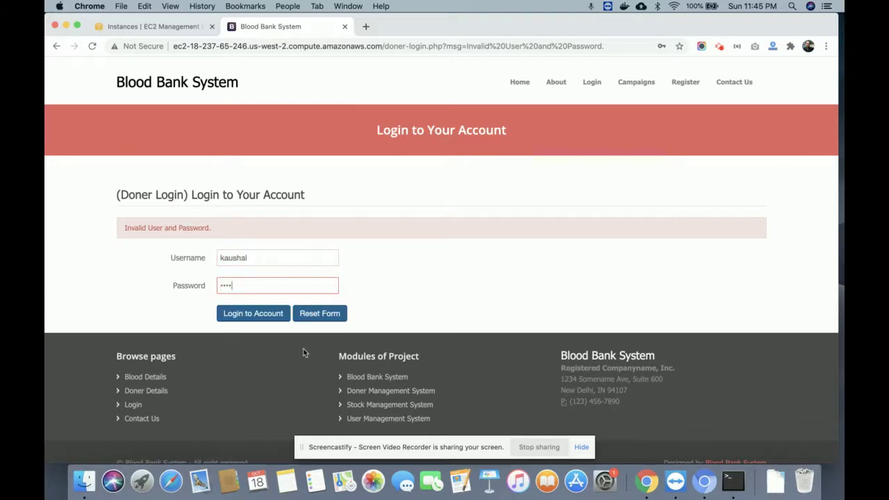
left_click(265, 316)
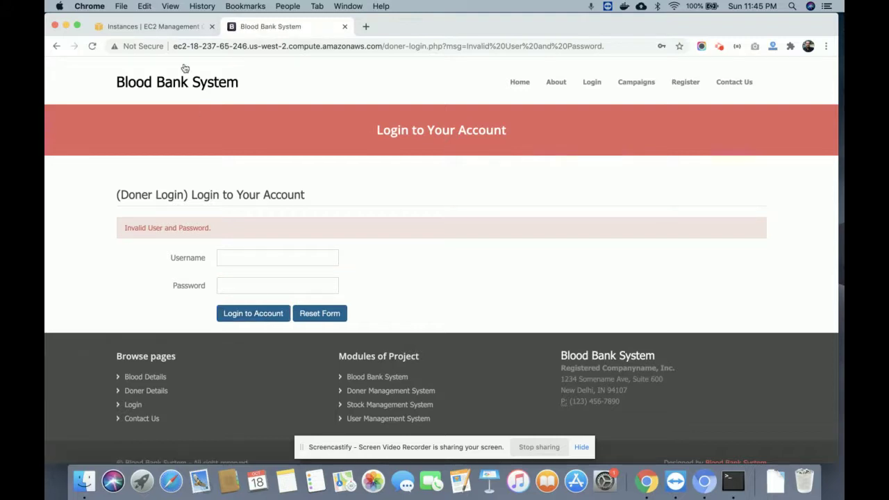
Step: Load 127.0.0.1/phpmyadmin in a new browser tab
left_click(154, 26)
left_click(311, 28)
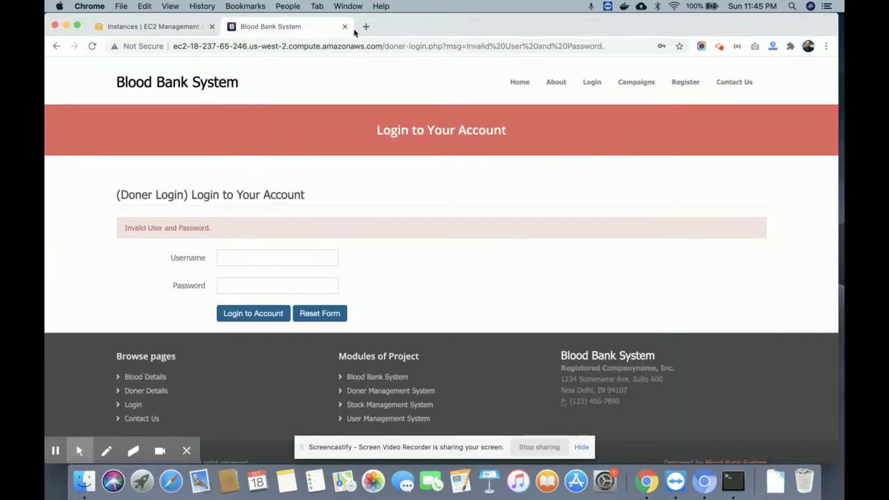
left_click(366, 27)
type("127.0.0.1/phpmyadmin")
key("Return")
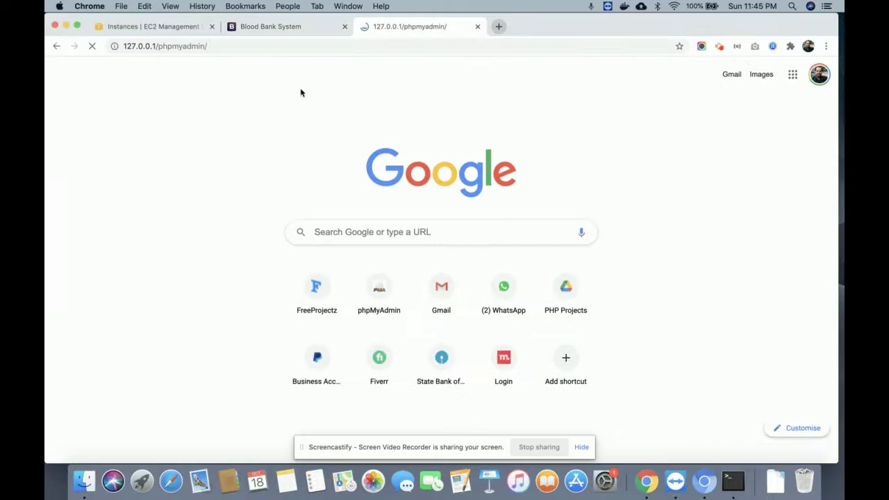
Step: Browse the user and doner tables of the bloodbank_management_system database
left_click(86, 342)
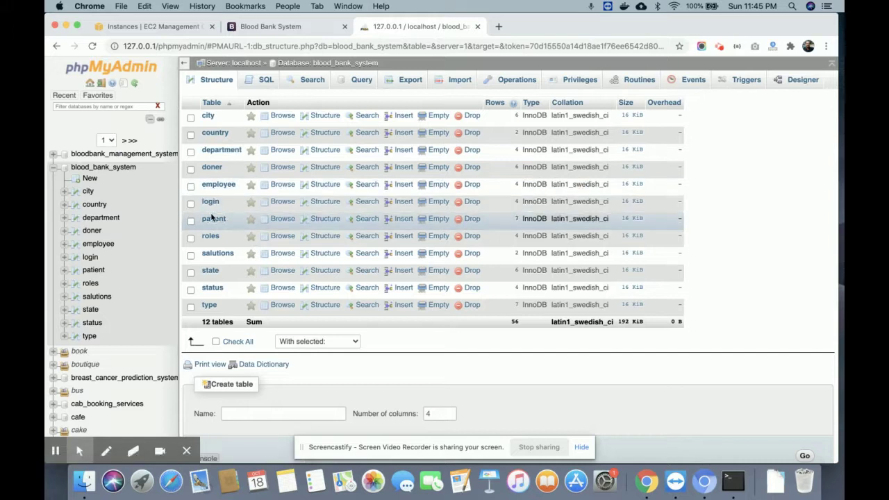
left_click(134, 155)
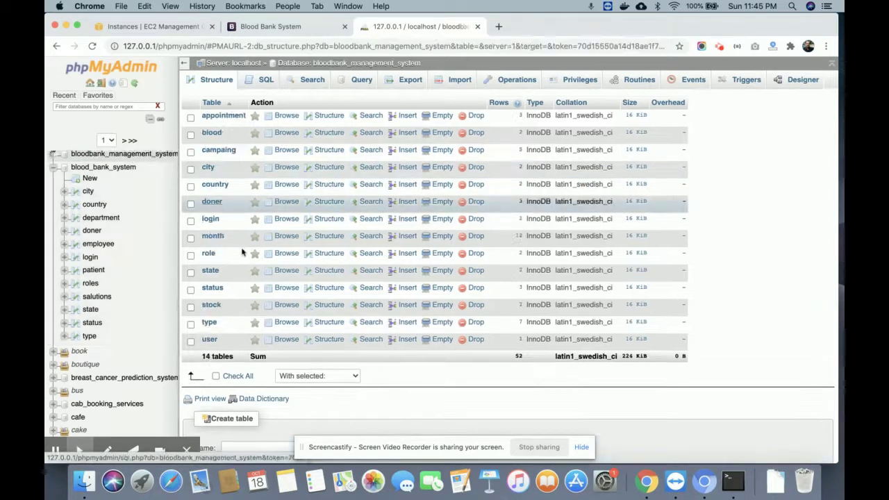
left_click(211, 338)
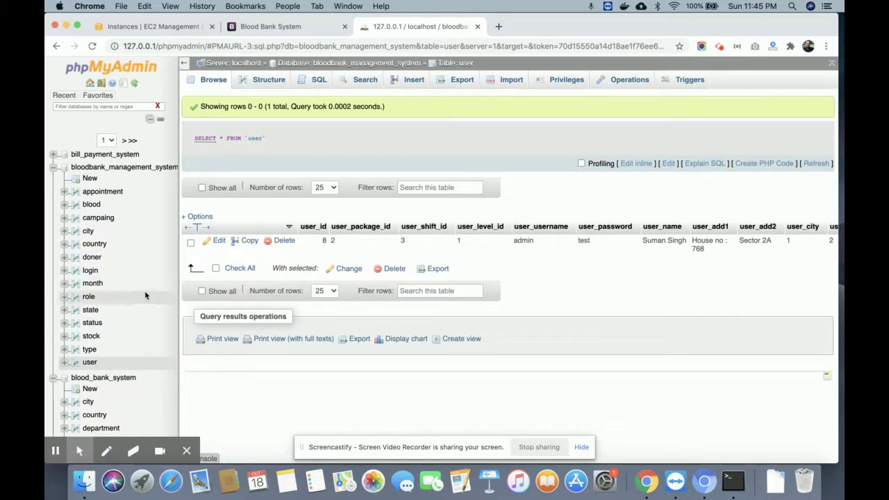
left_click(93, 257)
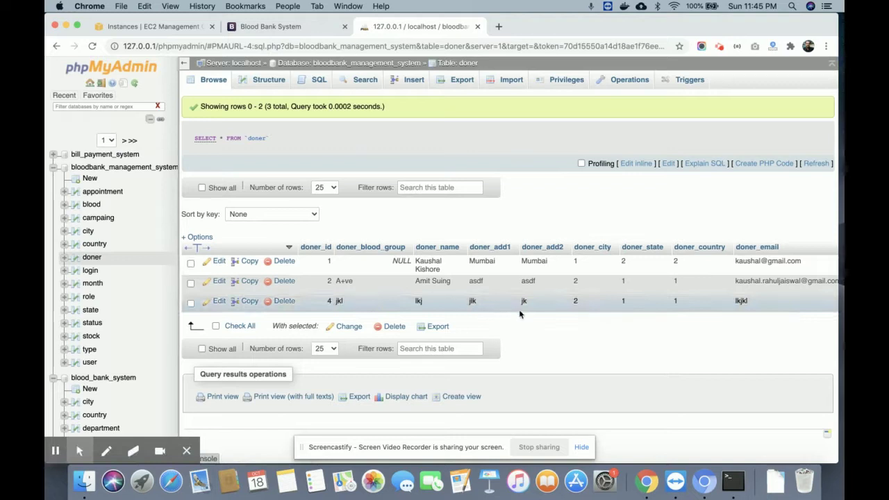
scroll(590, 292, "right", 3)
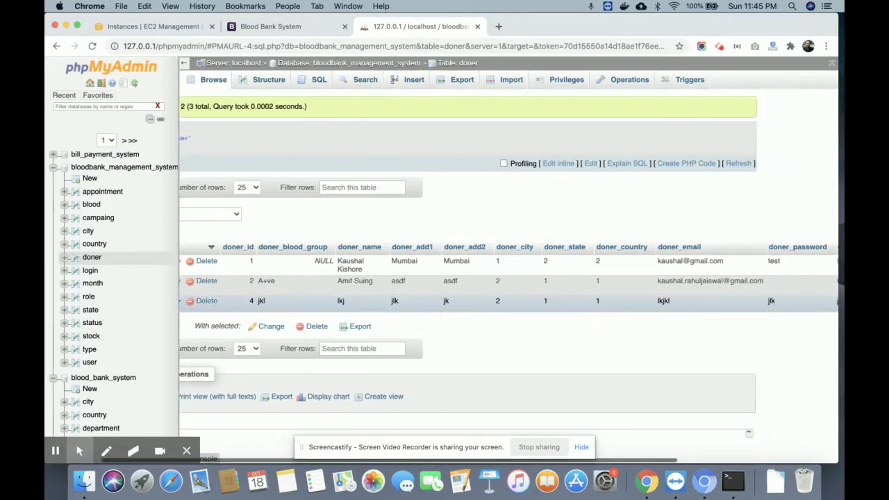
Step: Copy the first donor's e-mail, close phpMyAdmin and return to the login's username field
double_click(702, 261)
key("super+c")
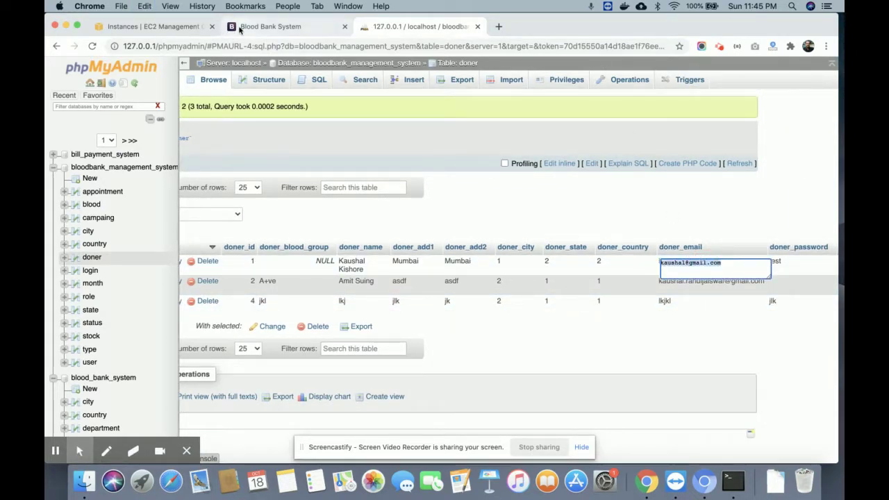
left_click(239, 29)
left_click(477, 26)
left_click(271, 262)
Step: Log in as the donor with the copied e-mail and decline saving the password
key("super+v")
key("Tab")
type("1")
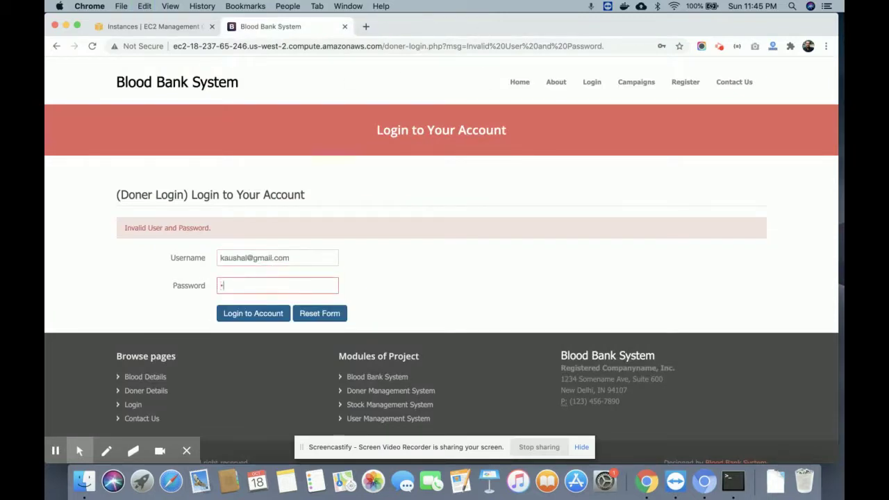
left_click(268, 316)
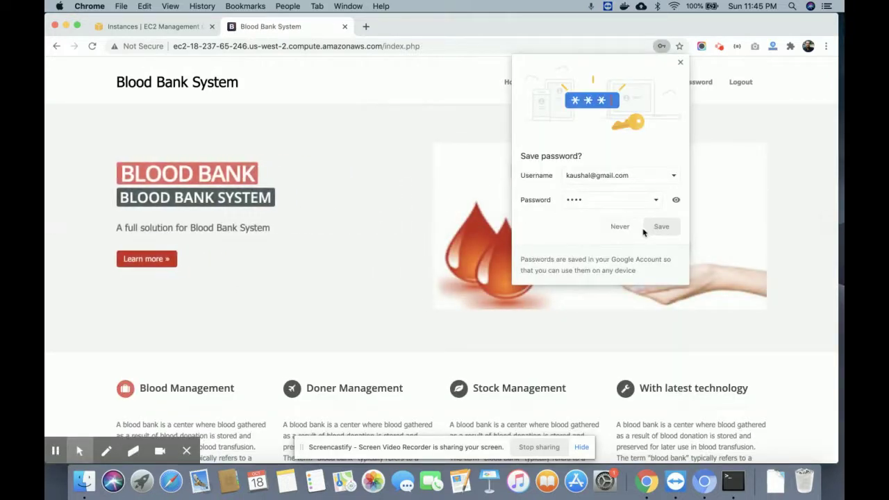
left_click(669, 231)
Step: Visit Book Appointment, My Appointments and Change Password, then log out
mouse_move(610, 90)
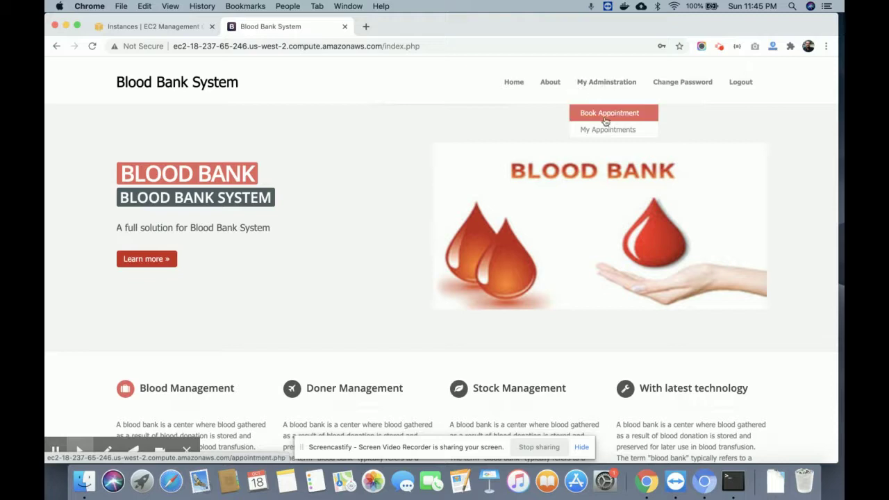
left_click(605, 114)
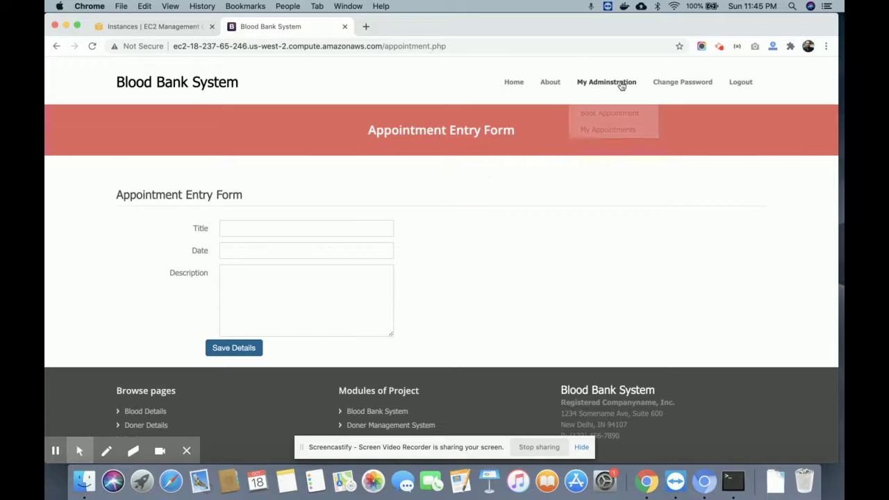
mouse_move(611, 82)
left_click(609, 130)
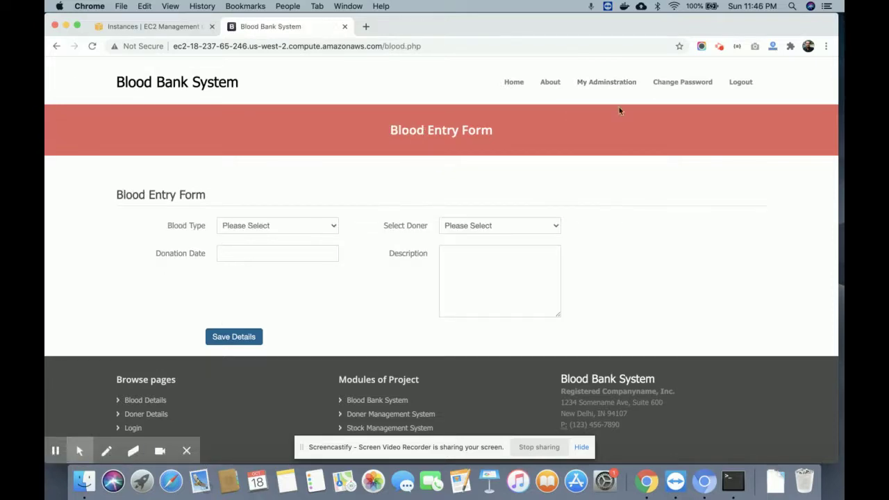
mouse_move(615, 84)
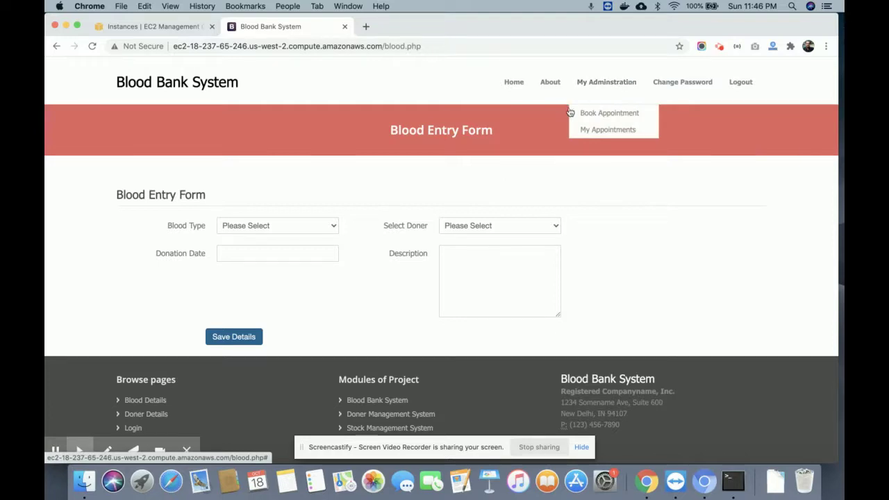
left_click(683, 84)
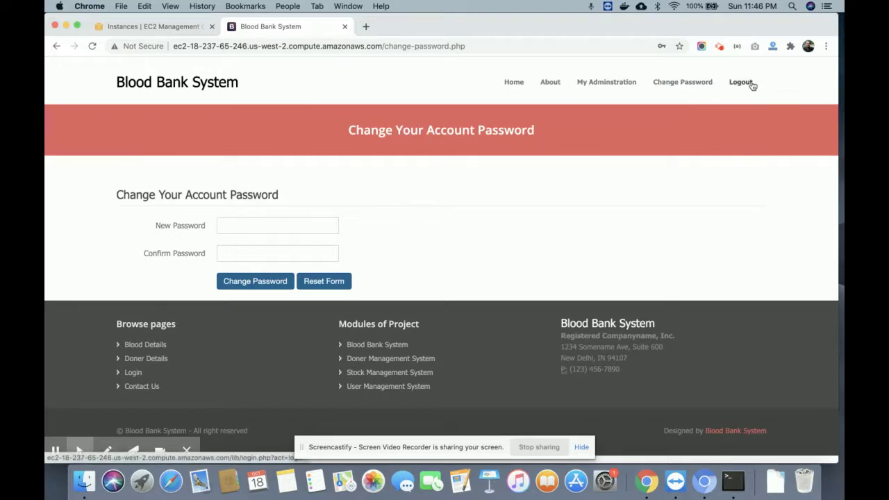
mouse_move(612, 83)
left_click(743, 94)
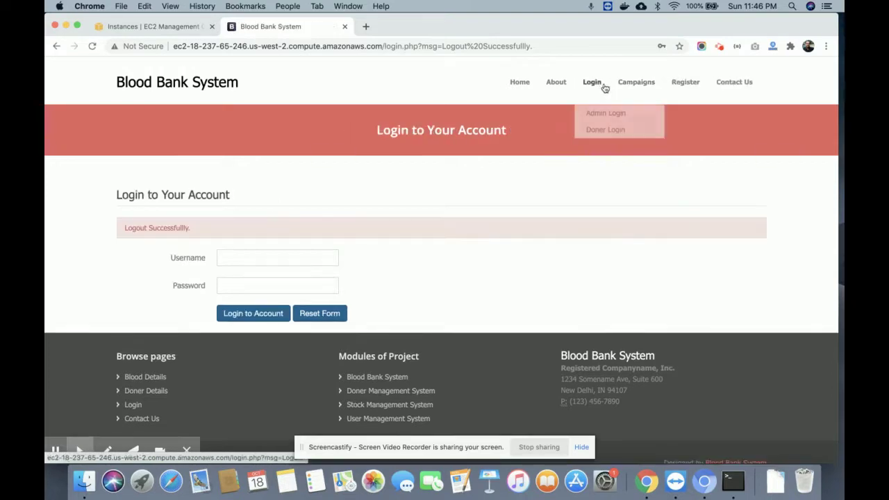
Step: Log in as administrator with Chrome's saved credentials, check the Administration menu, then log out
left_click(594, 112)
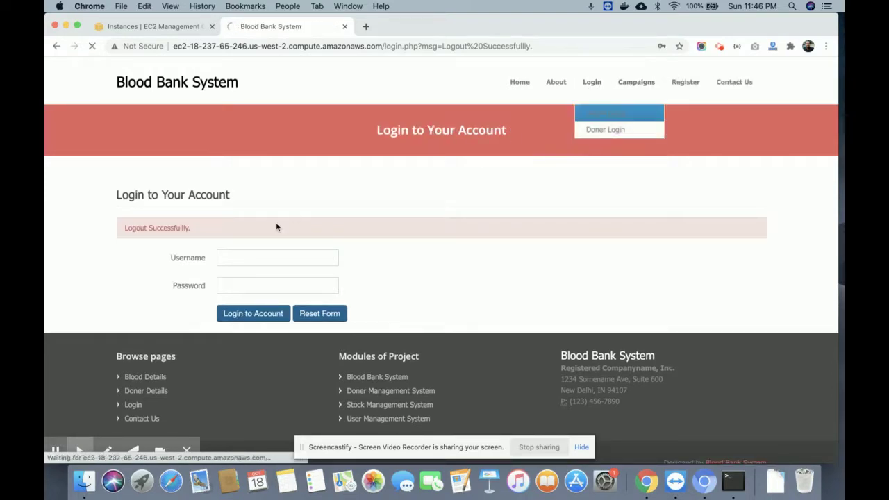
left_click(248, 227)
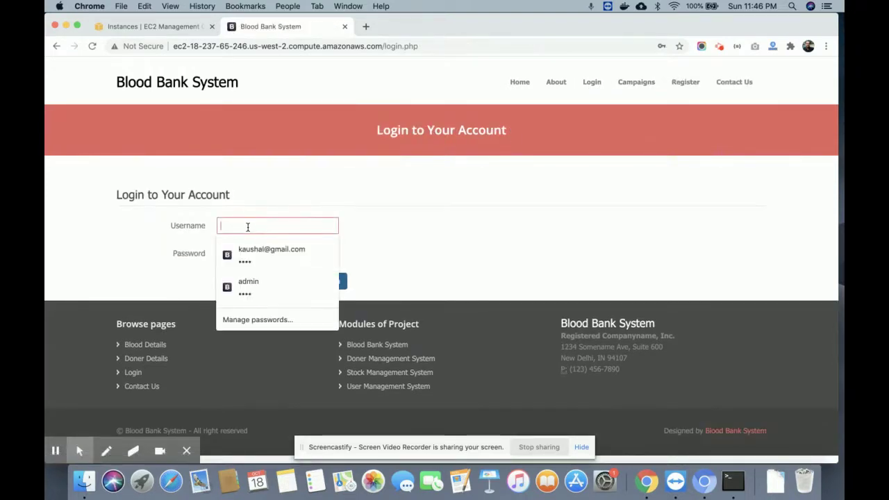
left_click(244, 283)
left_click(252, 286)
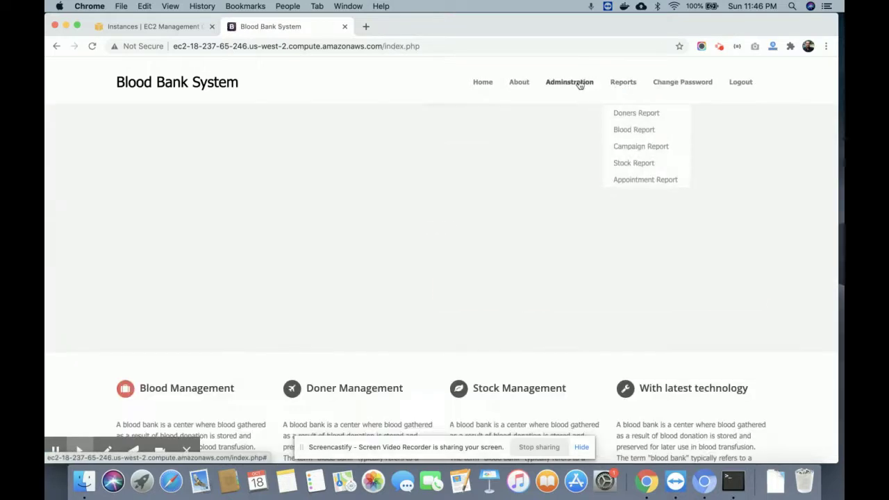
mouse_move(568, 89)
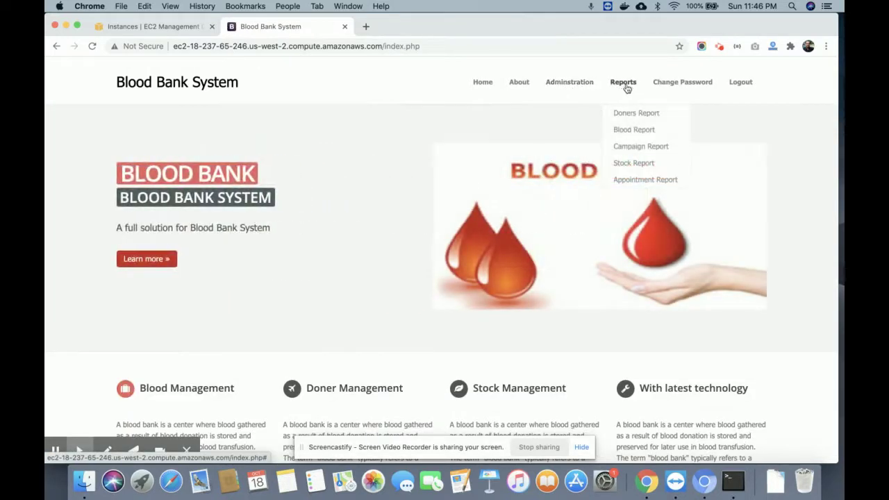
left_click(739, 83)
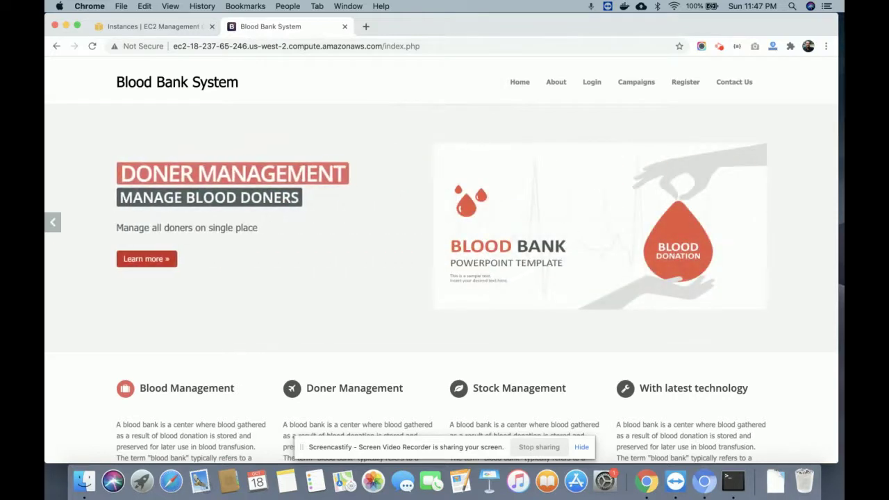
left_click(182, 28)
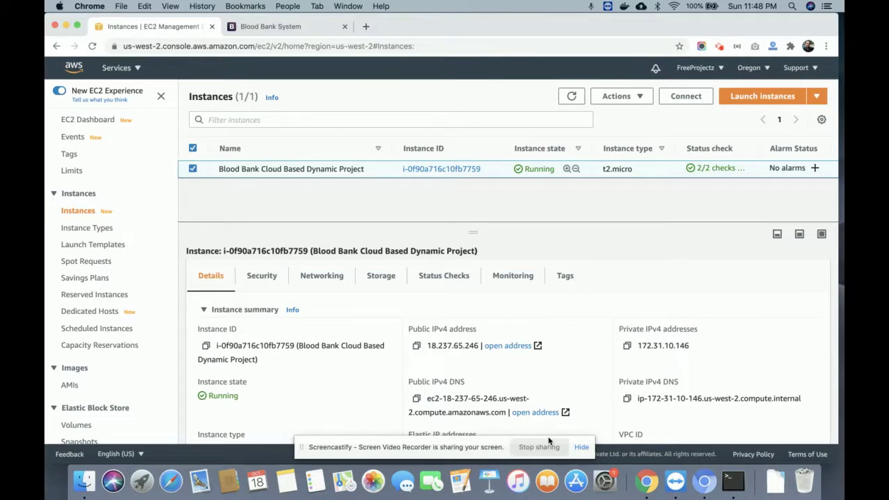
Step: Find EC2 through the services search and show the running instances
scroll(499, 332, "down", 3)
scroll(499, 332, "up", 3)
left_click(123, 72)
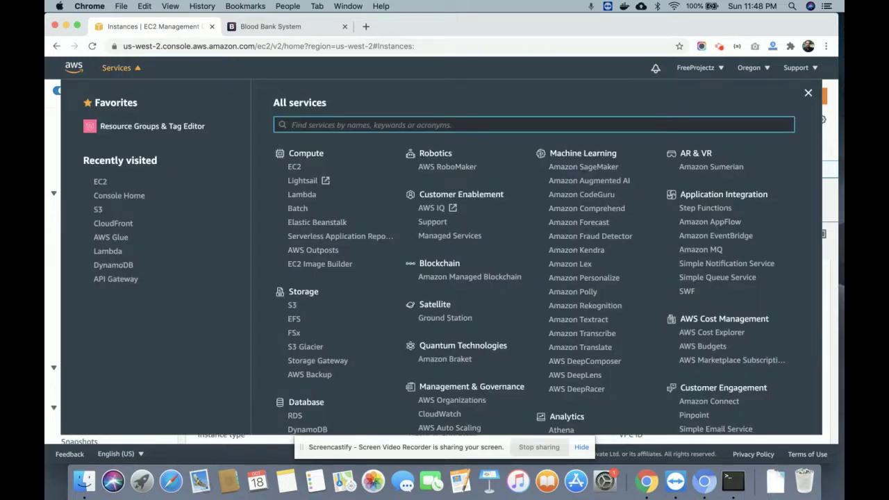
type("ece")
key("BackSpace")
type("2")
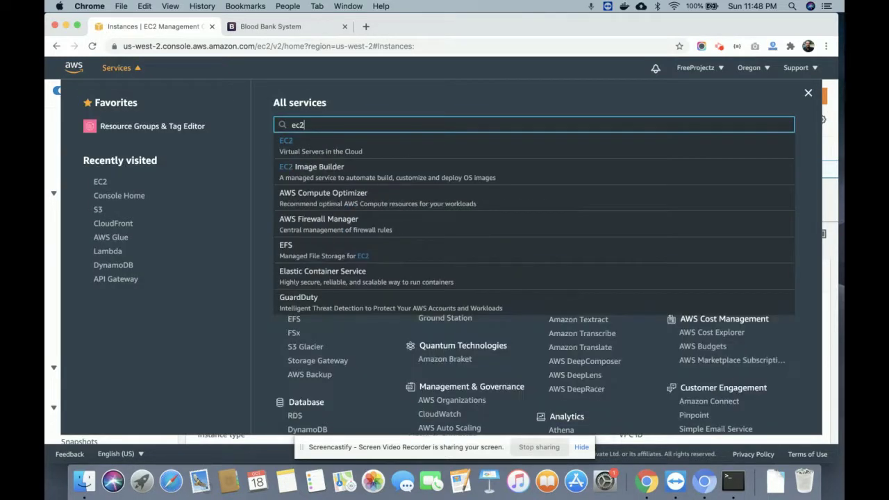
left_click(389, 145)
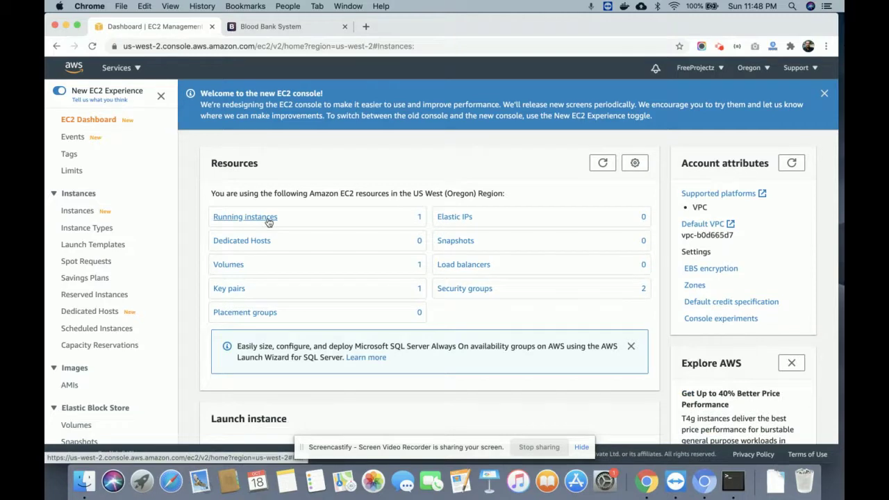
left_click(268, 220)
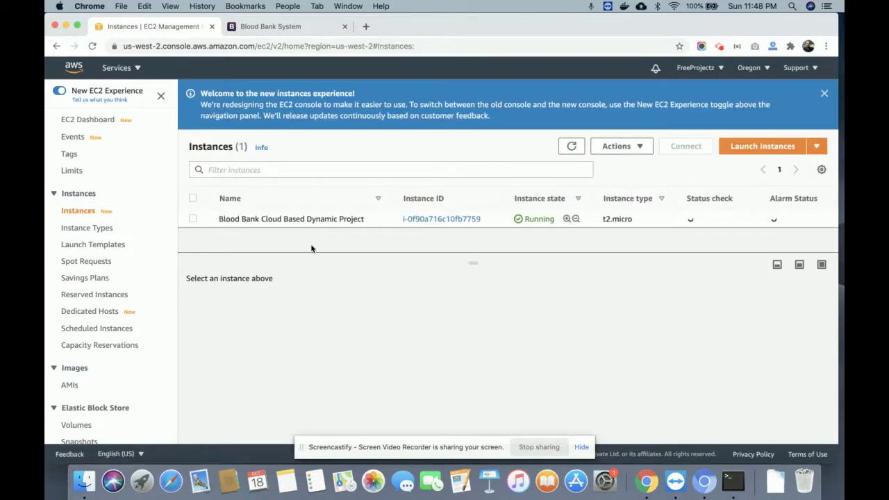
Step: Copy the Blood Bank instance's public IPv4 18.237.65.246 and load it in a new tab
left_click(192, 219)
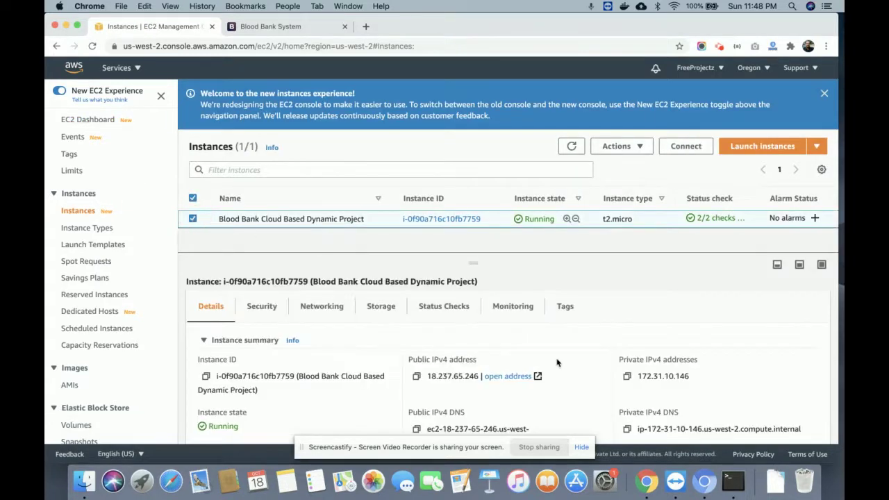
scroll(558, 363, "down", 3)
scroll(434, 300, "up", 1)
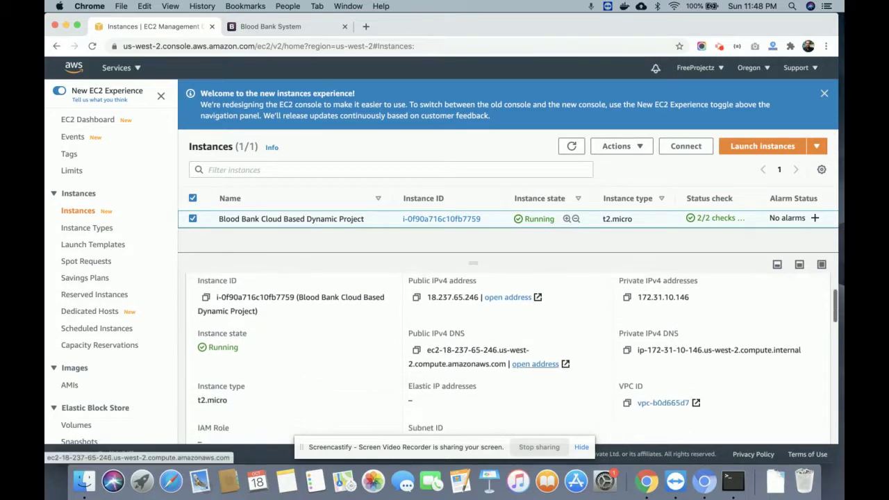
left_click_drag(477, 299, 423, 301)
key("cmd+c")
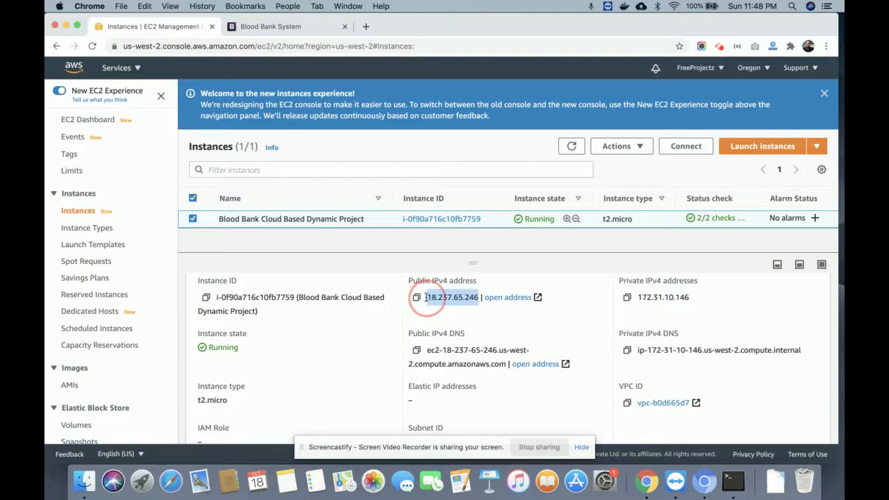
left_click(365, 27)
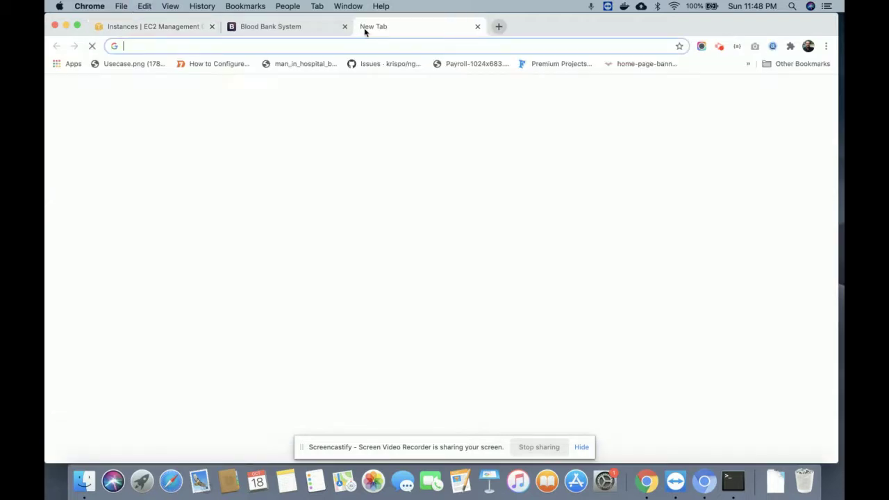
key("cmd+v")
key("Return")
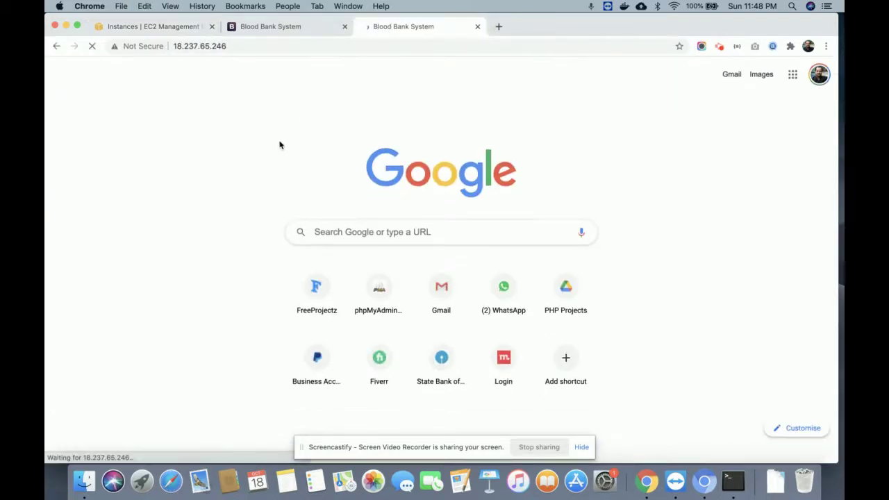
Step: Load the site via public DNS ec2-18-237-65-246.us-west-2.compute.amazonaws.com in the third tab
left_click(206, 43)
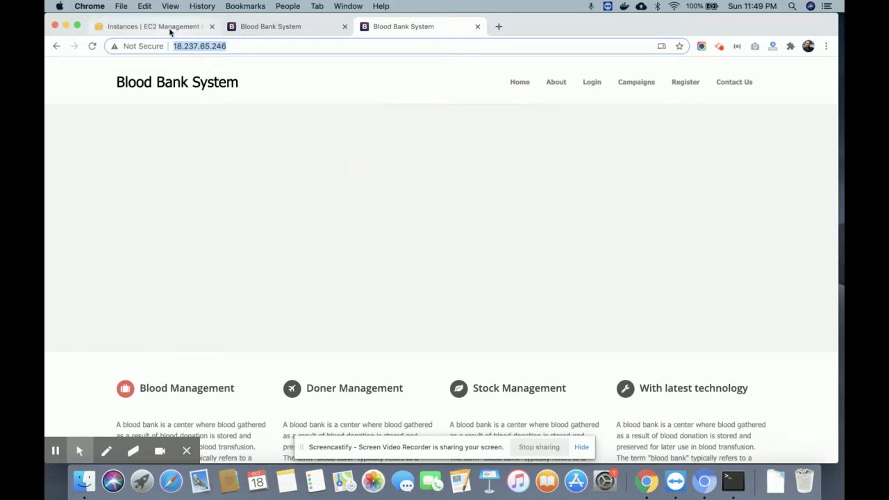
left_click(170, 32)
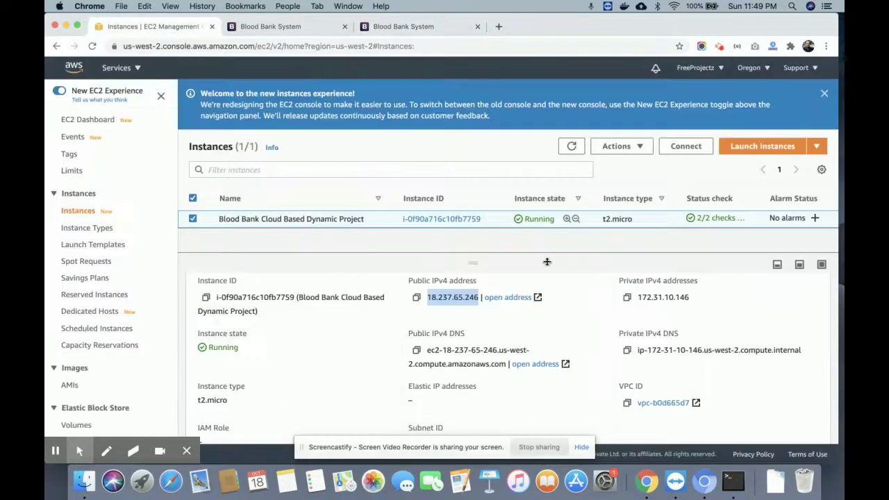
left_click_drag(428, 350, 506, 364)
key("super+c")
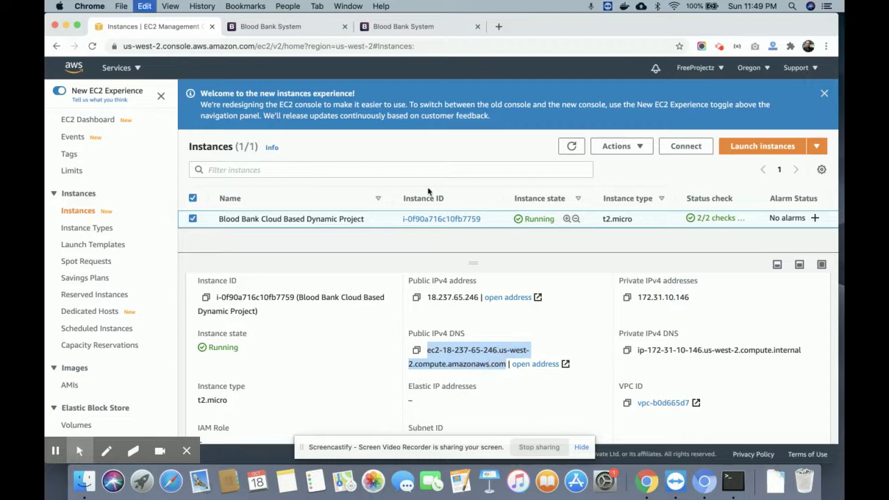
left_click(416, 28)
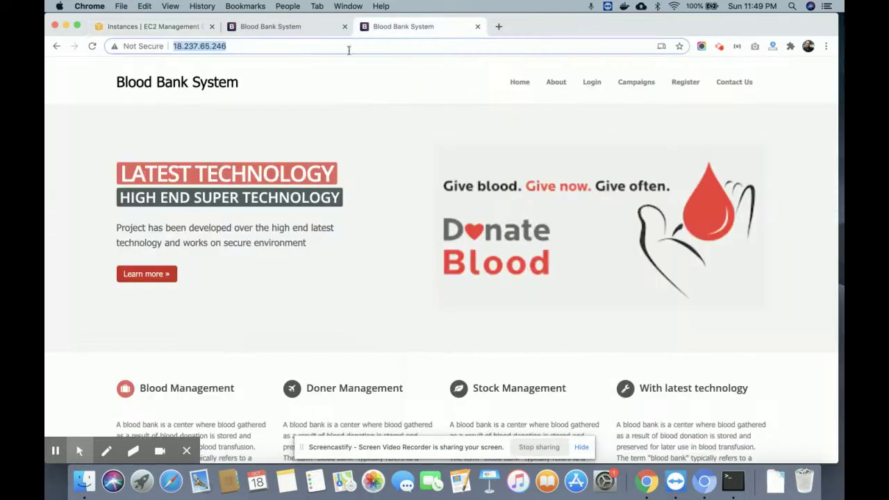
left_click(315, 50)
key("super+v")
key("Return")
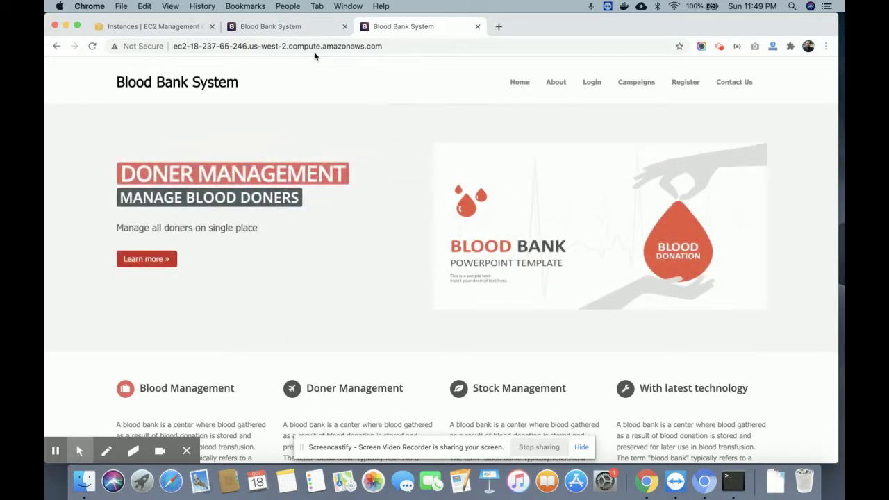
Step: Review the Blood Bank instance details, highlighting its t2.micro instance type
left_click(148, 29)
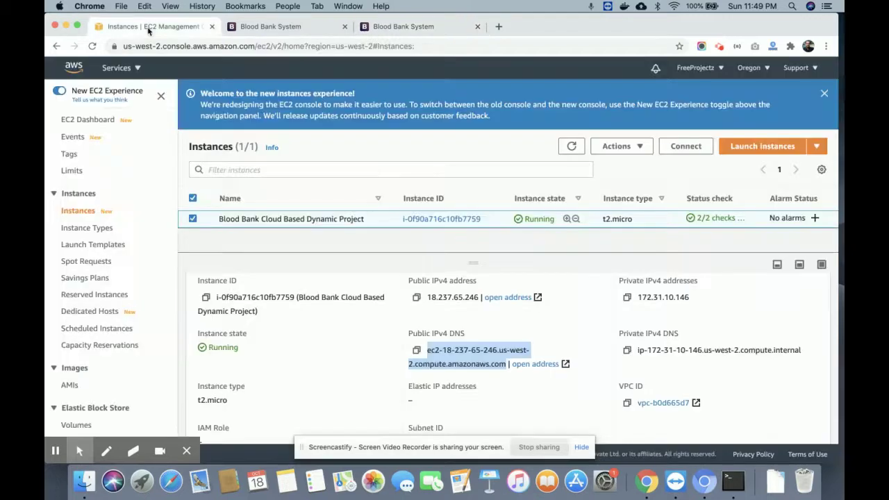
scroll(612, 383, "down", 3)
scroll(612, 383, "up", 6)
scroll(653, 371, "down", 5)
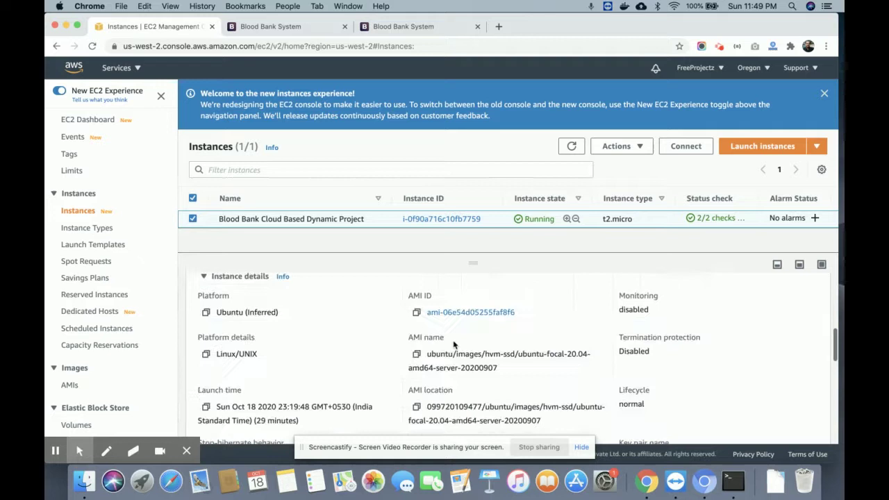
scroll(417, 341, "up", 2)
scroll(233, 334, "up", 2)
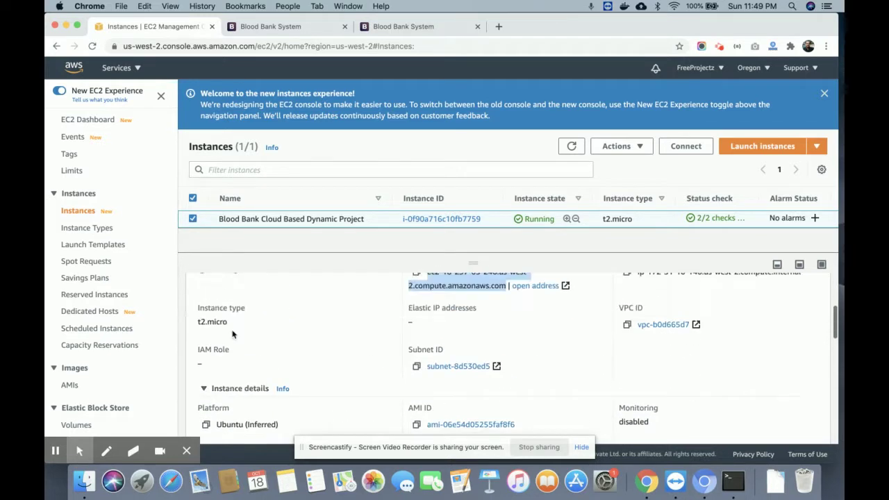
double_click(217, 322)
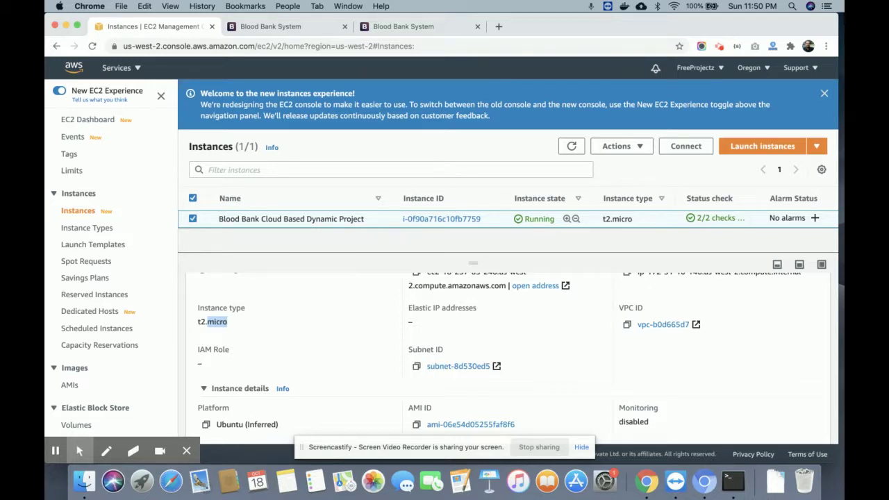
scroll(508, 348, "down", 2)
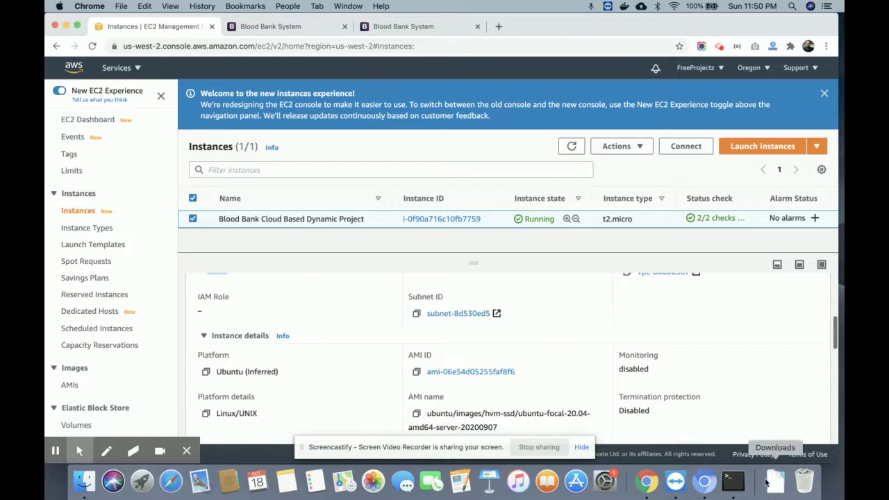
Step: Exit the root shell and the old SSH session, then clear the terminal
left_click(740, 481)
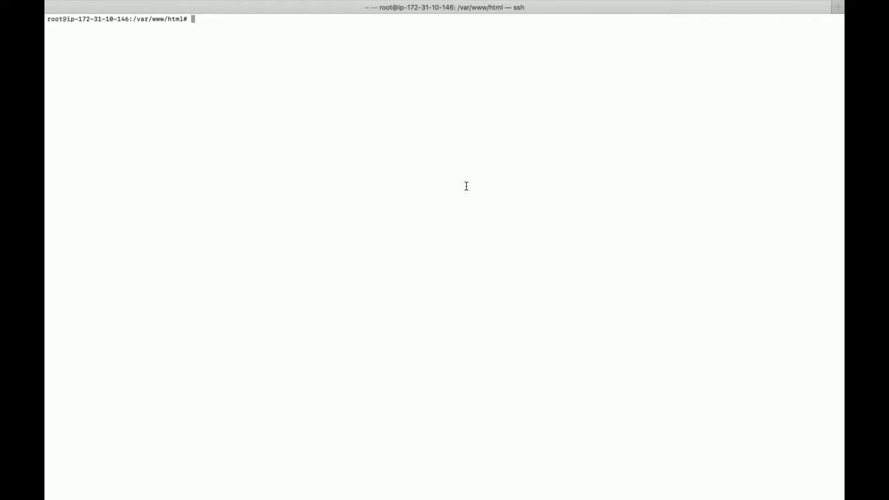
type("exit")
key("Return")
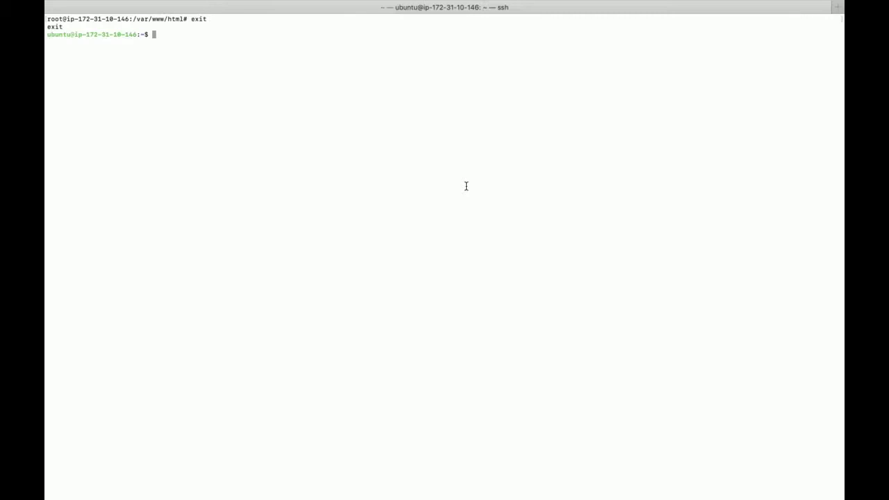
type("exit")
key("Return")
type("cl")
key("BackSpace")
key("BackSpace")
type("clear")
key("Return")
Step: Reconnect via SSH and highlight system load, memory usage and 26.1% of 7.69GB disk usage
key("Up")
key("Up")
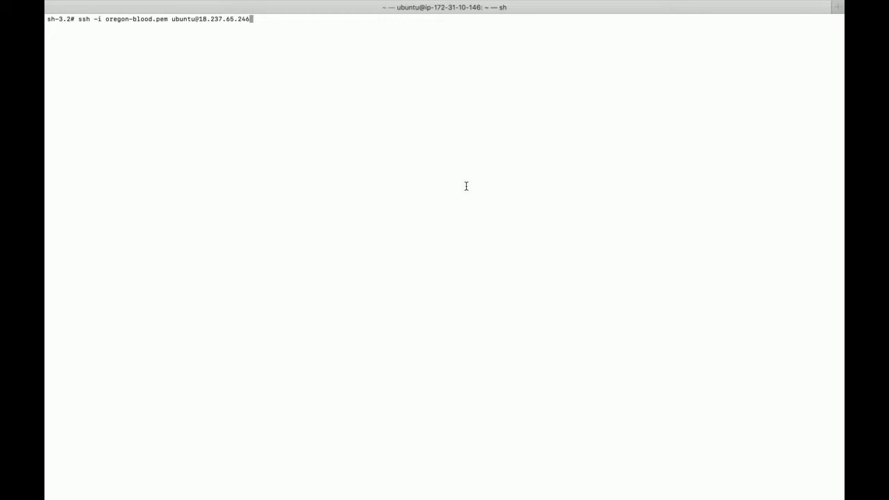
key("Return")
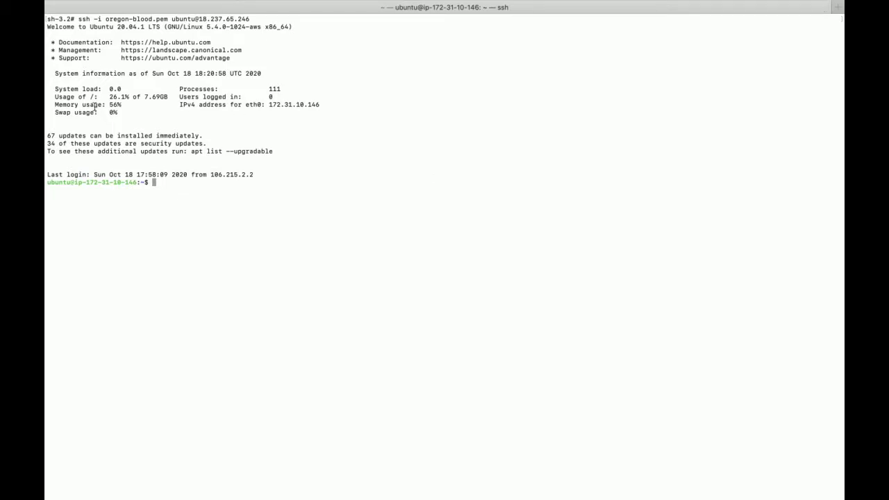
left_click_drag(50, 89, 331, 110)
left_click(331, 110)
left_click_drag(51, 104, 134, 110)
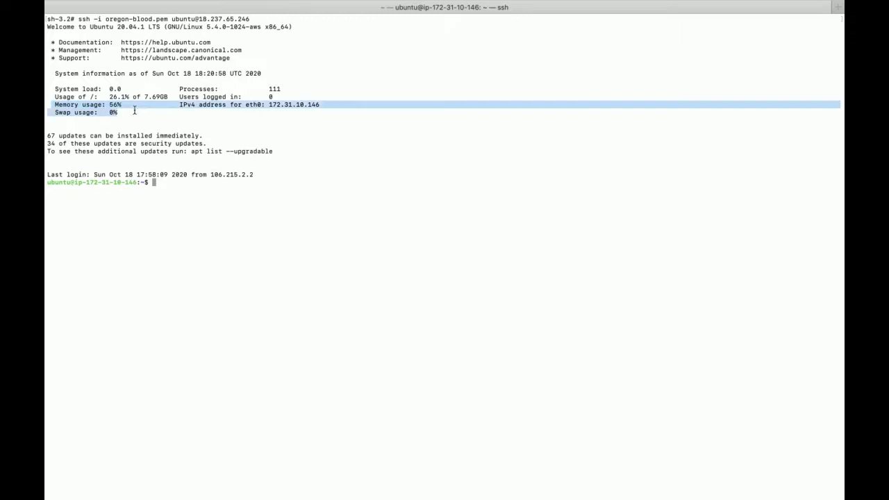
left_click(134, 111)
left_click_drag(57, 97, 173, 97)
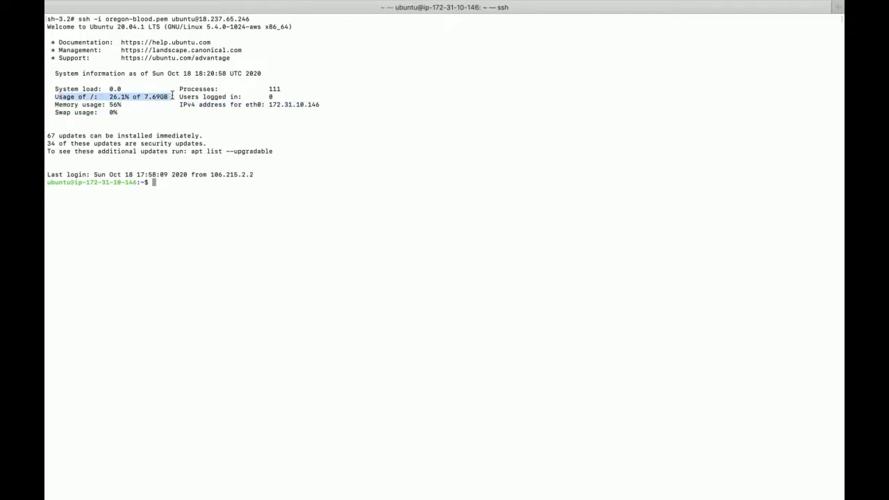
left_click(172, 96)
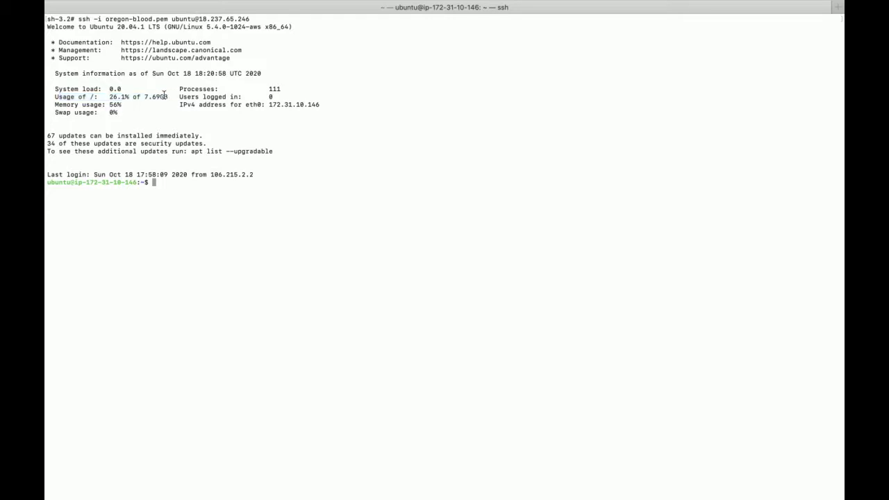
left_click_drag(145, 96, 169, 94)
left_click(211, 225)
Step: Clear the welcome output to a fresh remote prompt
triple_click(179, 168)
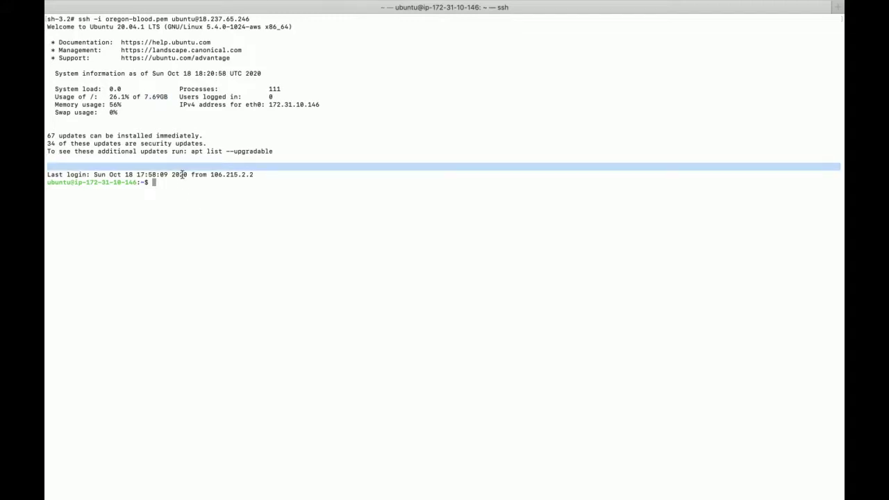
left_click(182, 174)
type("clear")
key("Return")
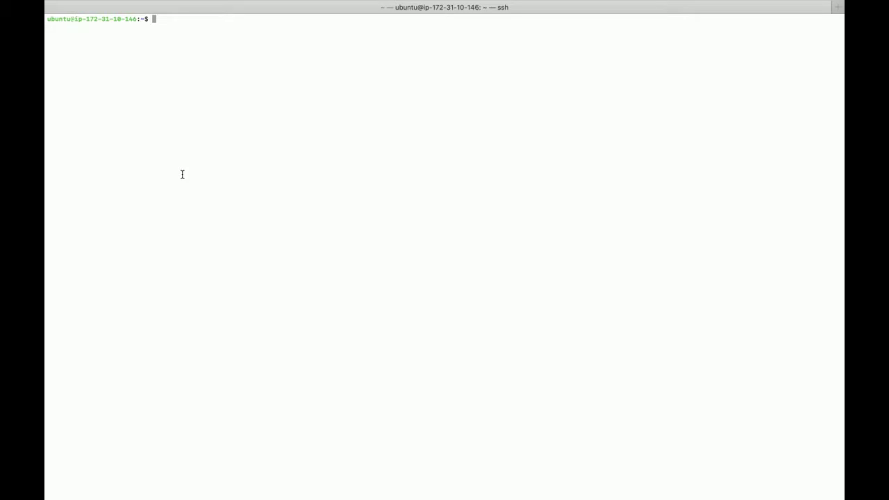
Step: Check the Apache version with apache2 --version and apache --version, noting 2.4.41
type("apache2 --version")
key("Return")
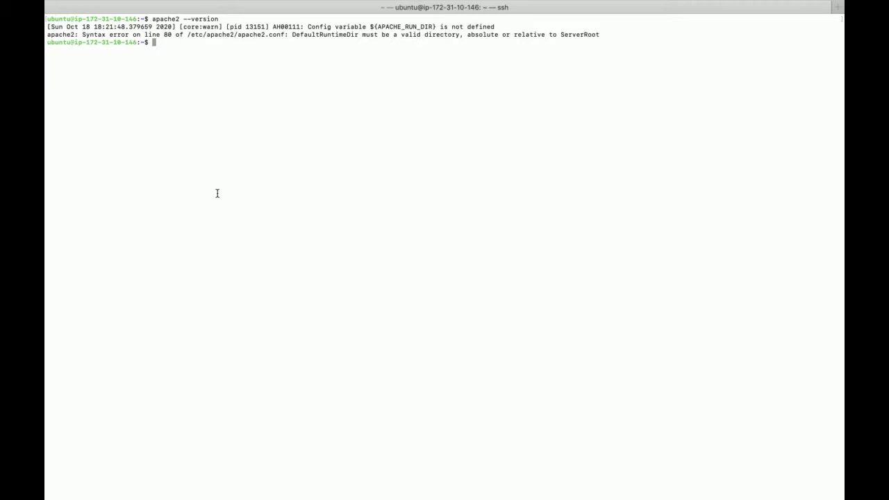
key("Up")
key("Left")
key("Left")
key("Left")
key("Left")
key("Left")
key("Left")
key("Left")
key("Left")
key("Left")
key("Left")
key("BackSpace")
key("Return")
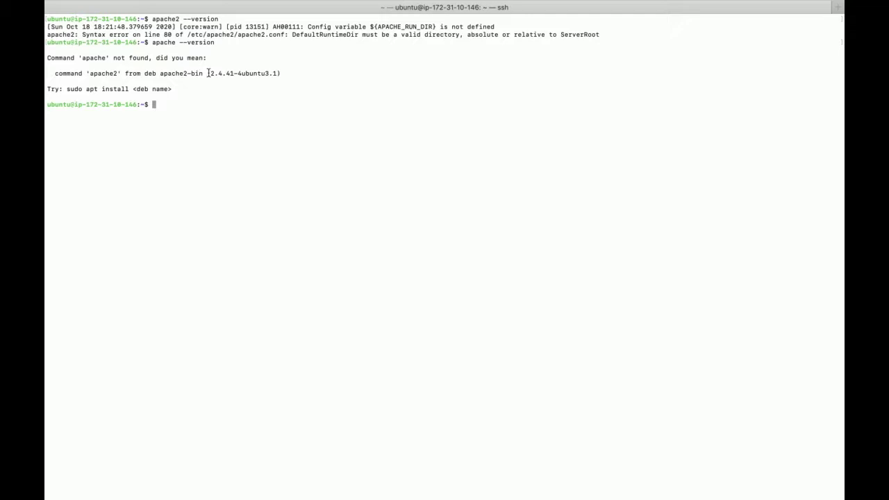
left_click_drag(211, 73, 233, 73)
left_click(232, 73)
Step: Run php --version and note PHP 7.4.3
type("php --version")
key("Return")
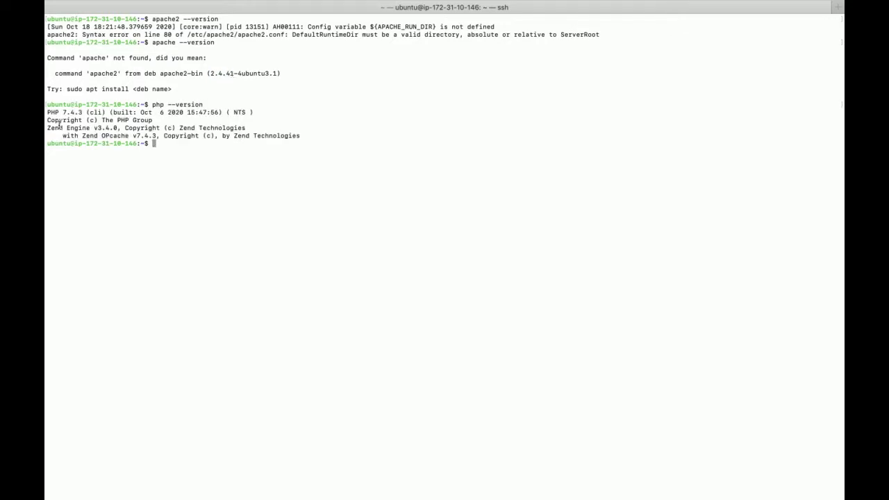
left_click_drag(83, 114, 46, 113)
left_click(264, 212)
Step: Run mysql --version for MySQL 8.0.21, then enter mysql -uroot -p
type("mys")
key("BackSpace")
type("sql --version")
key("Return")
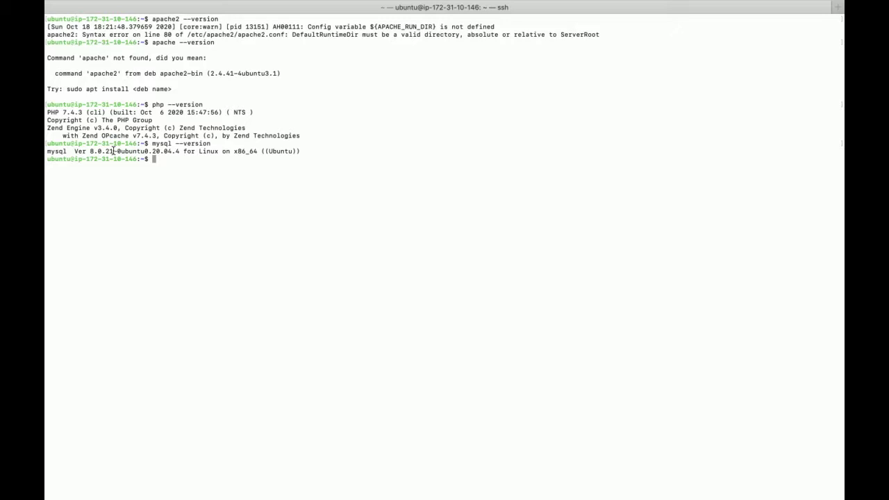
left_click_drag(162, 75, 202, 73)
left_click(362, 217)
type("mysql -uroot -p")
Step: Log in to MySQL as the project's database user instead of root
key("Return")
key("Return")
key("Return")
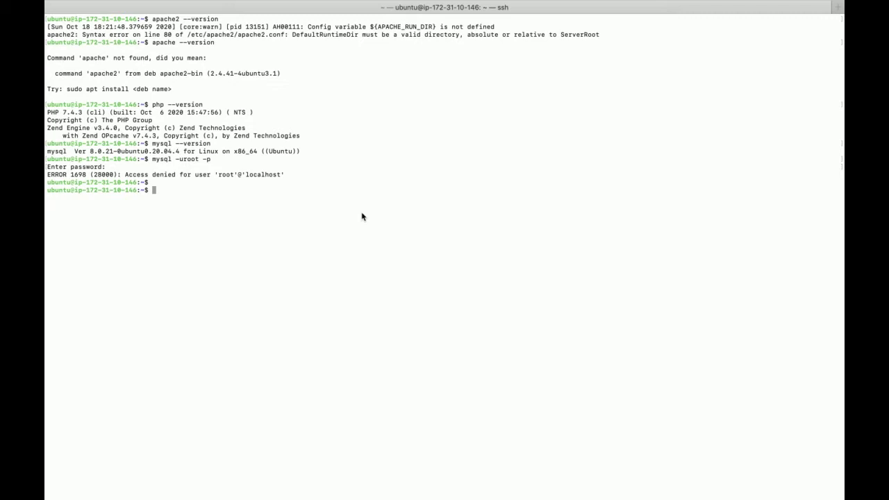
key("Up")
key("Left")
key("Left")
key("Left")
key("Left")
key("Left")
key("Right")
key("Right")
key("BackSpace")
key("BackSpace")
key("BackSpace")
key("BackSpace")
type("bllod")
key("BackSpace")
key("BackSpace")
key("BackSpace")
type("ood")
key("Right")
key("Right")
key("Right")
key("Return")
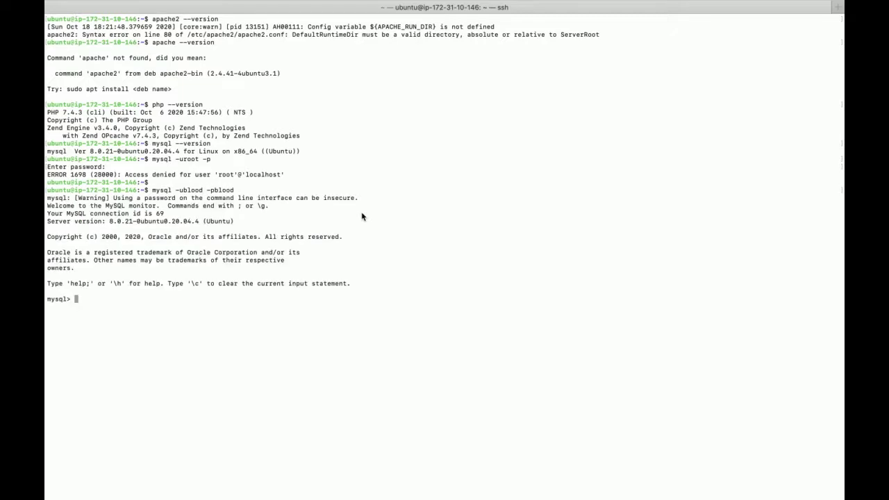
Step: List the server's databases and switch to bloodbank_management_system
type("show databases;")
key("Return")
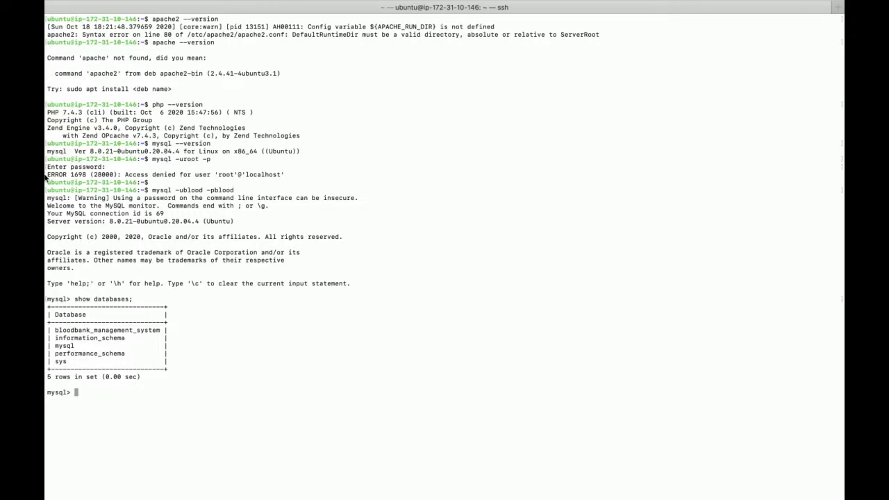
triple_click(80, 333)
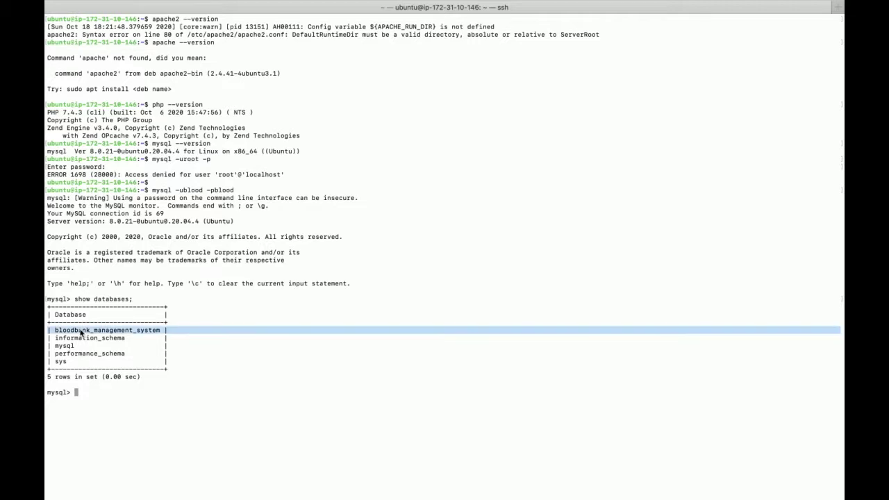
double_click(80, 332)
key("super+c")
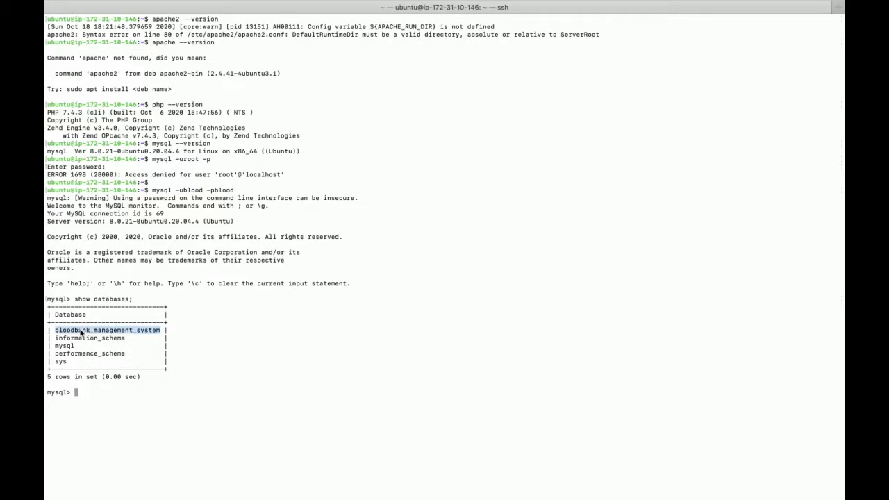
type("use")
key("super+v")
key("Return")
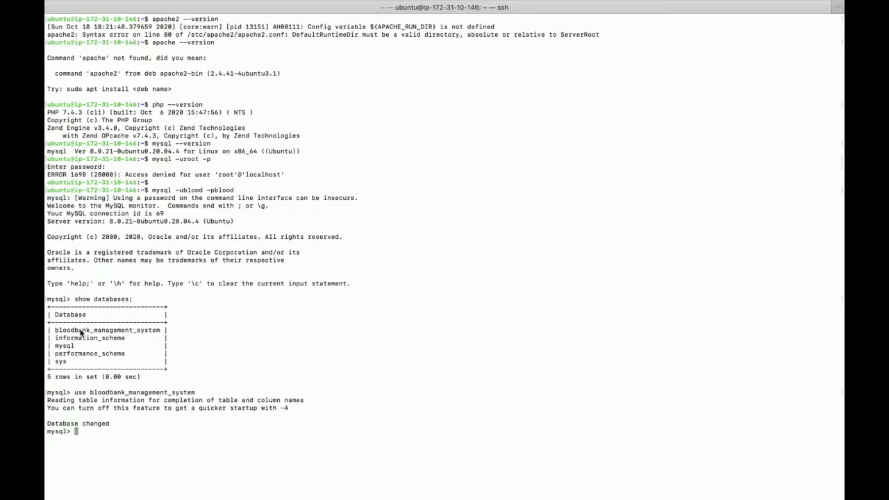
Step: List the 14 tables of bloodbank_management_system, correcting the misspelled 'show tbales;' command
type("show tbales;")
key("Return")
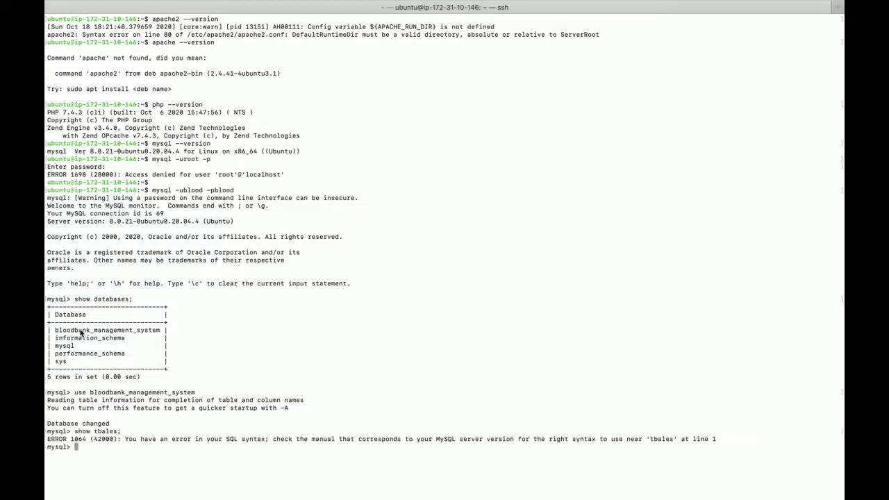
key("Up")
key("Left")
key("Left")
key("Left")
key("Left")
key("Left")
key("BackSpace")
type("b")
key("Return")
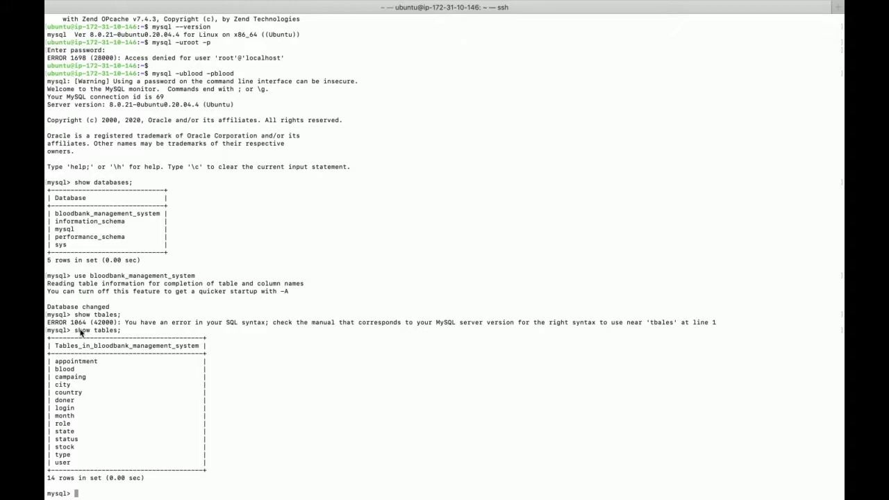
Step: Exit MySQL and close the SSH session, returning to the browser
type("exit")
key("Return")
type("exit")
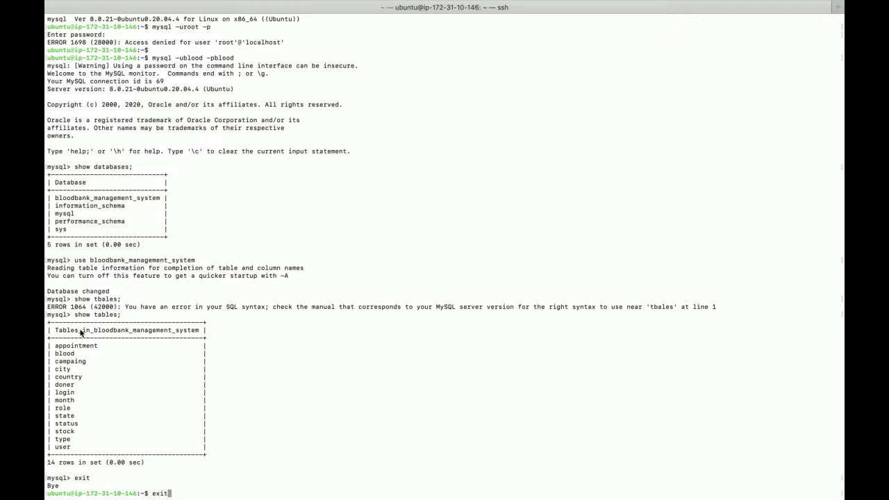
key("Return")
key("ctrl+Left")
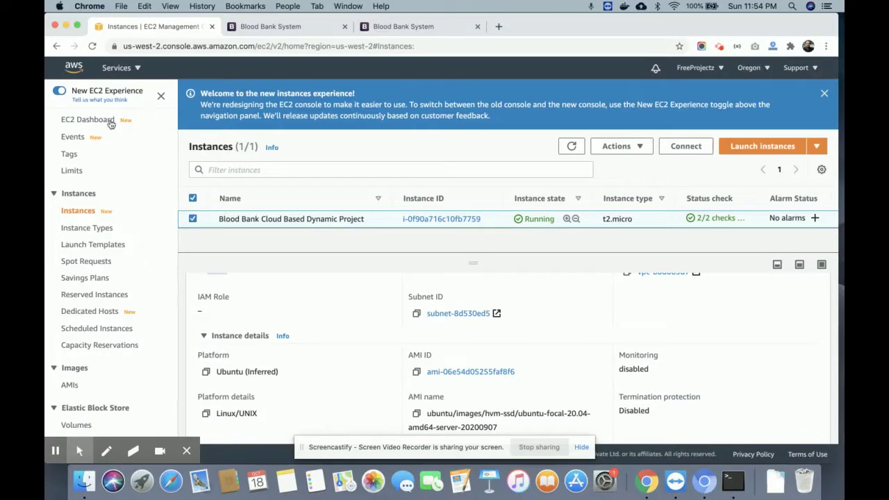
Step: Show the Blood Bank System home page served from ec2-18-237-65-246.us-west-2.compute.amazonaws.com
left_click(280, 26)
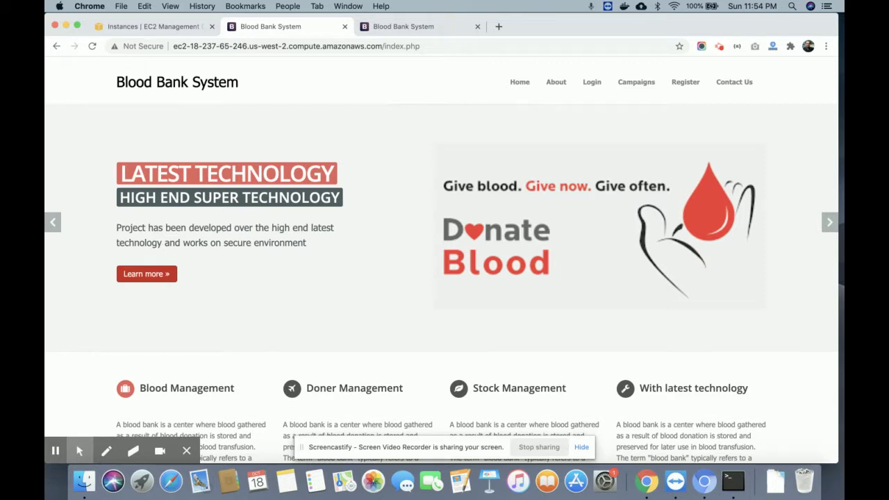
left_click(720, 46)
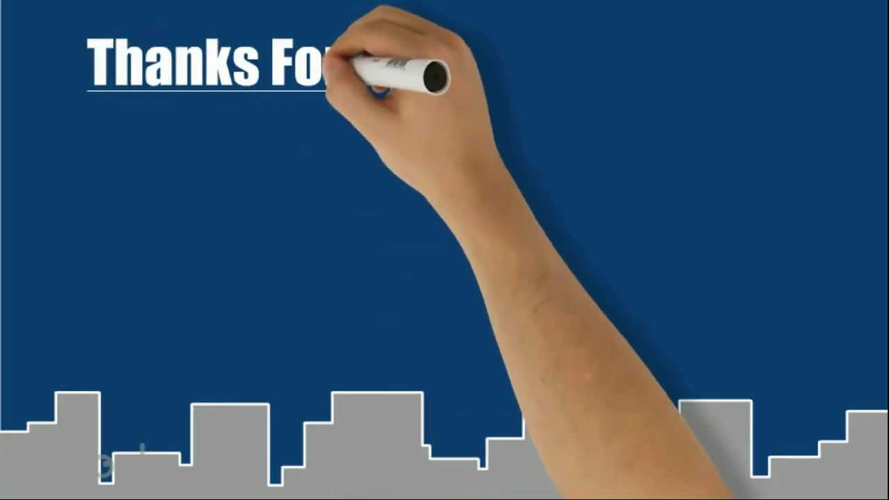